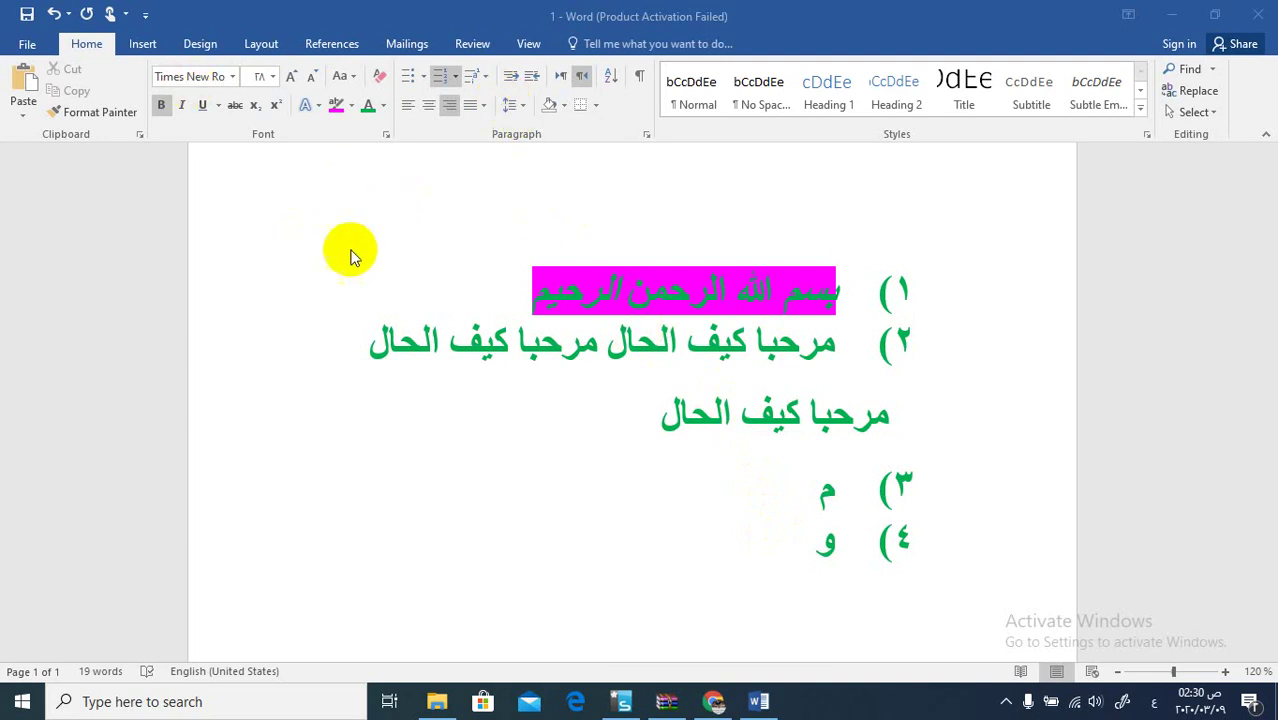
- Select the phrase مرحبا كيف الحال at the start of line 2 and copy it
left_click(699, 382)
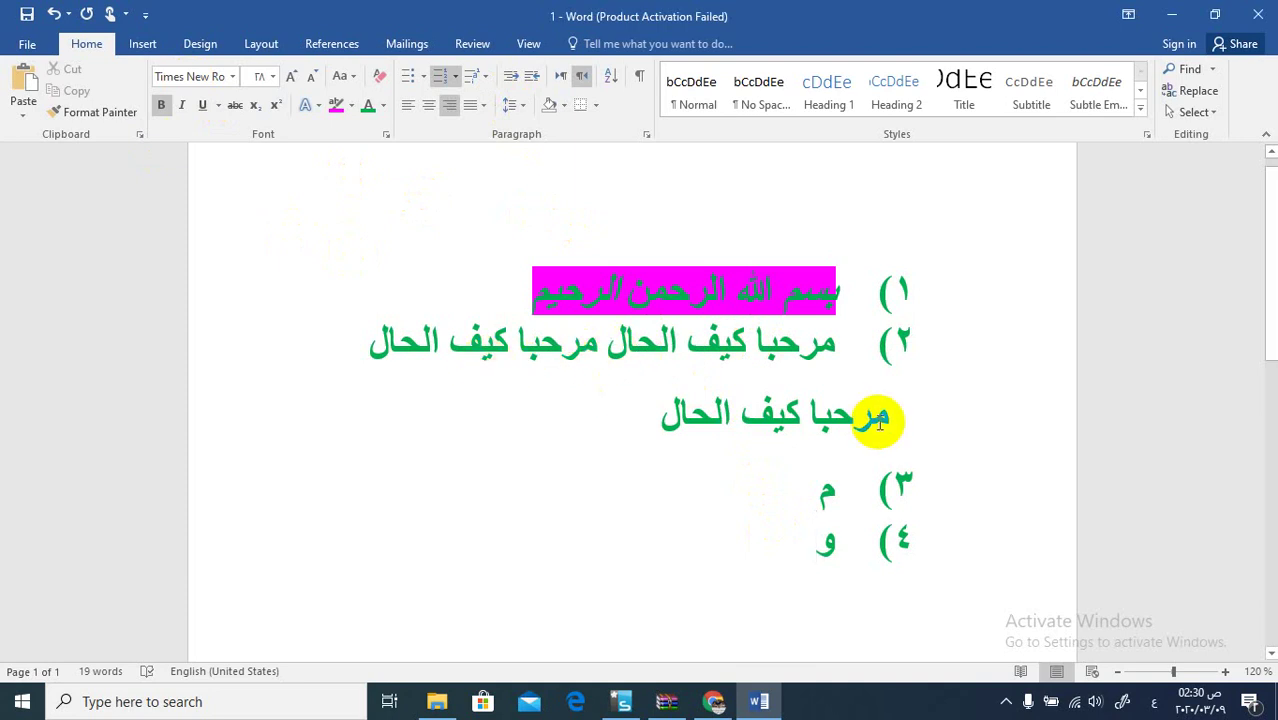
left_click(611, 419)
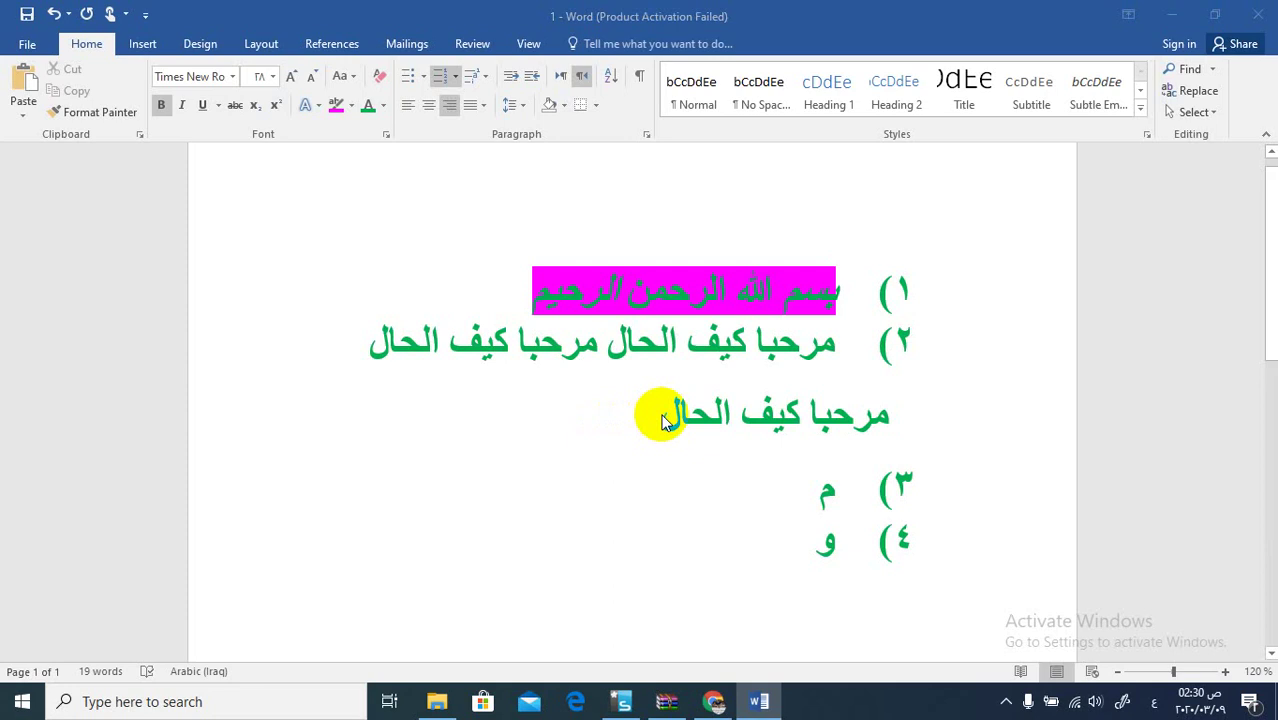
left_click(663, 420)
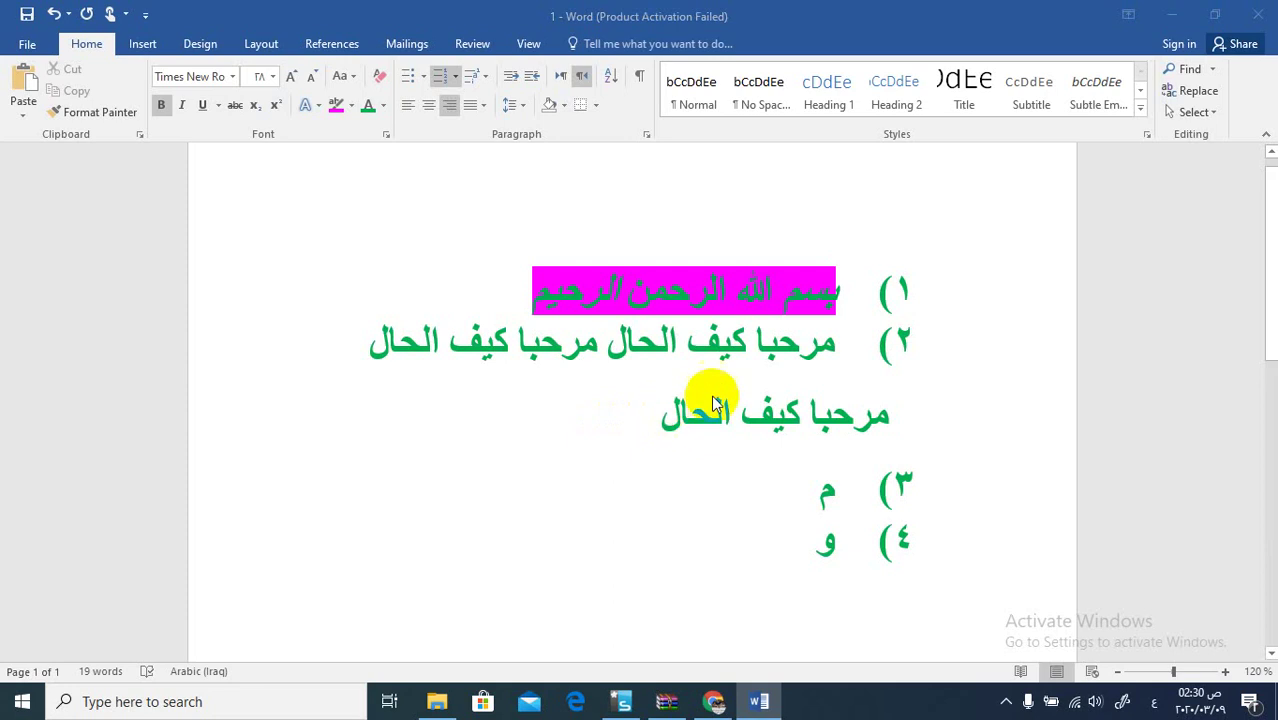
left_click(688, 340)
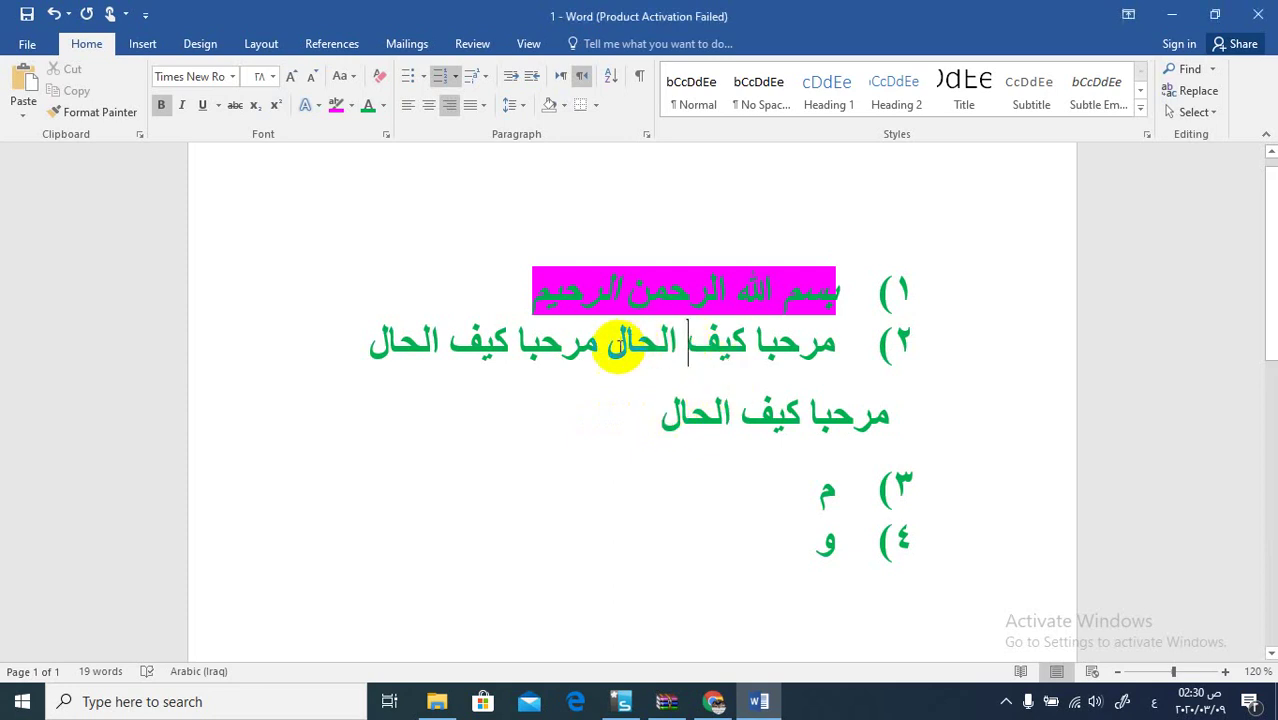
left_click_drag(598, 343, 796, 345)
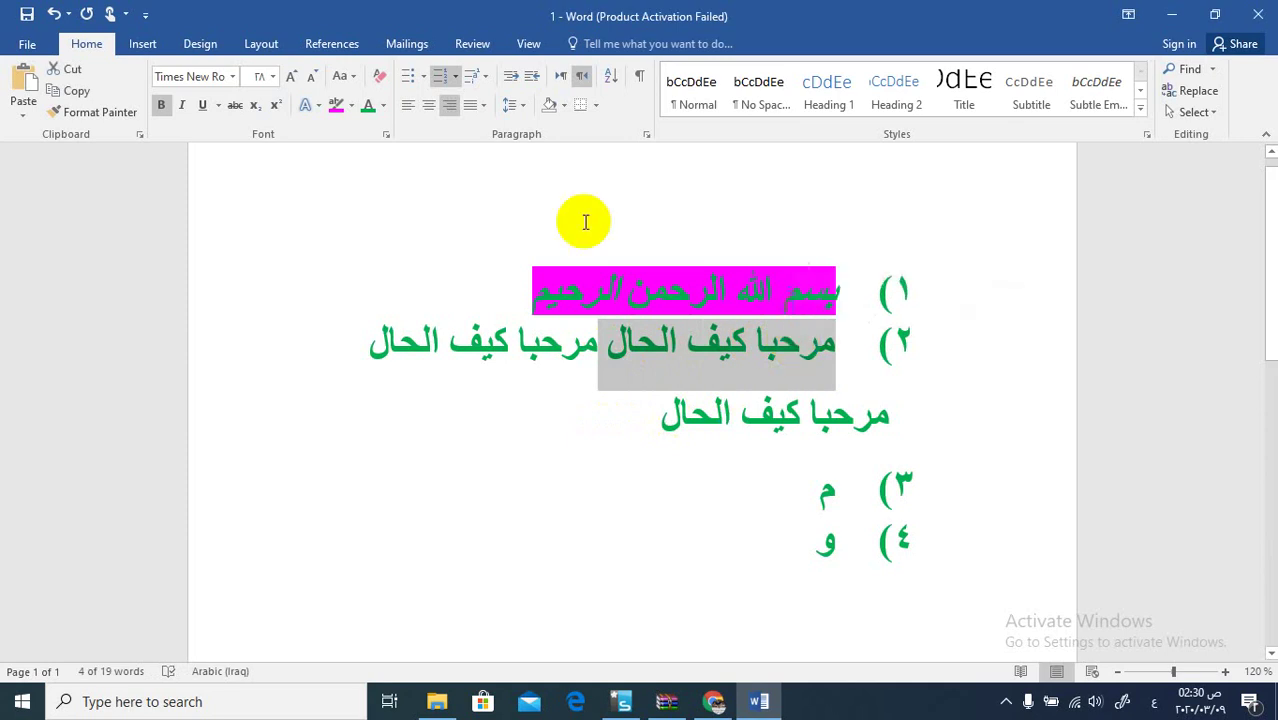
left_click(75, 92)
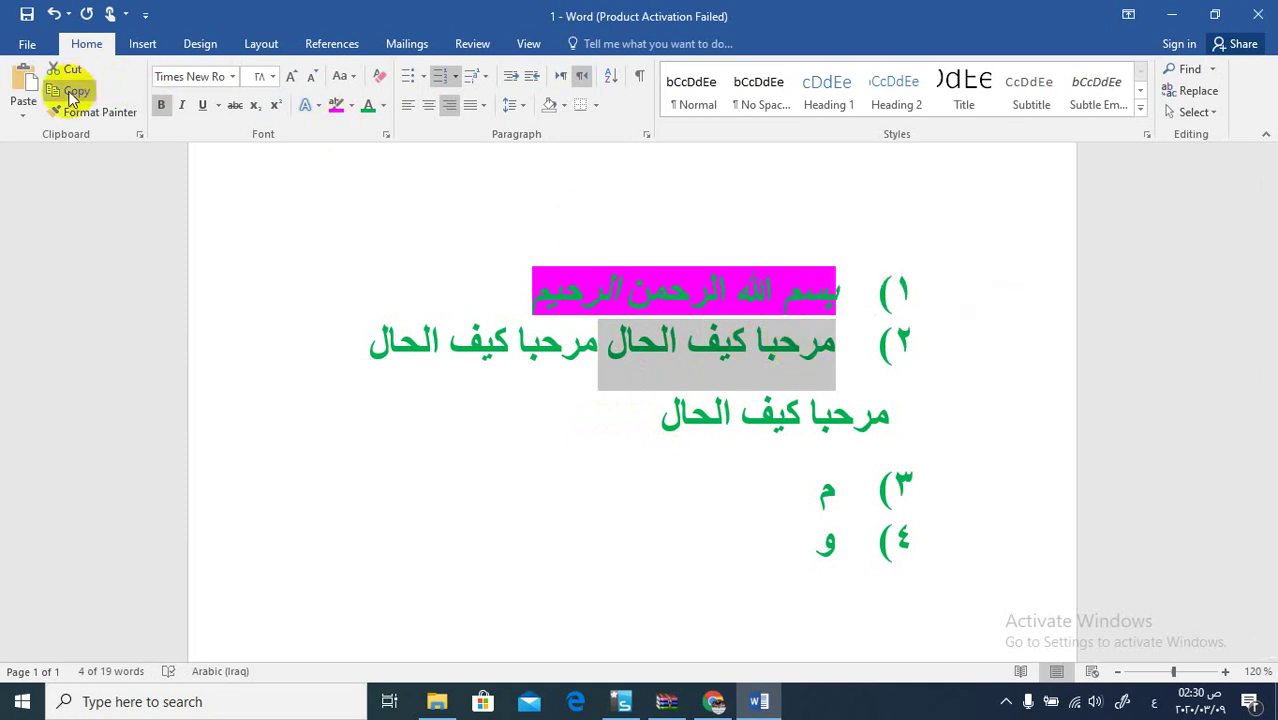
left_click(403, 337)
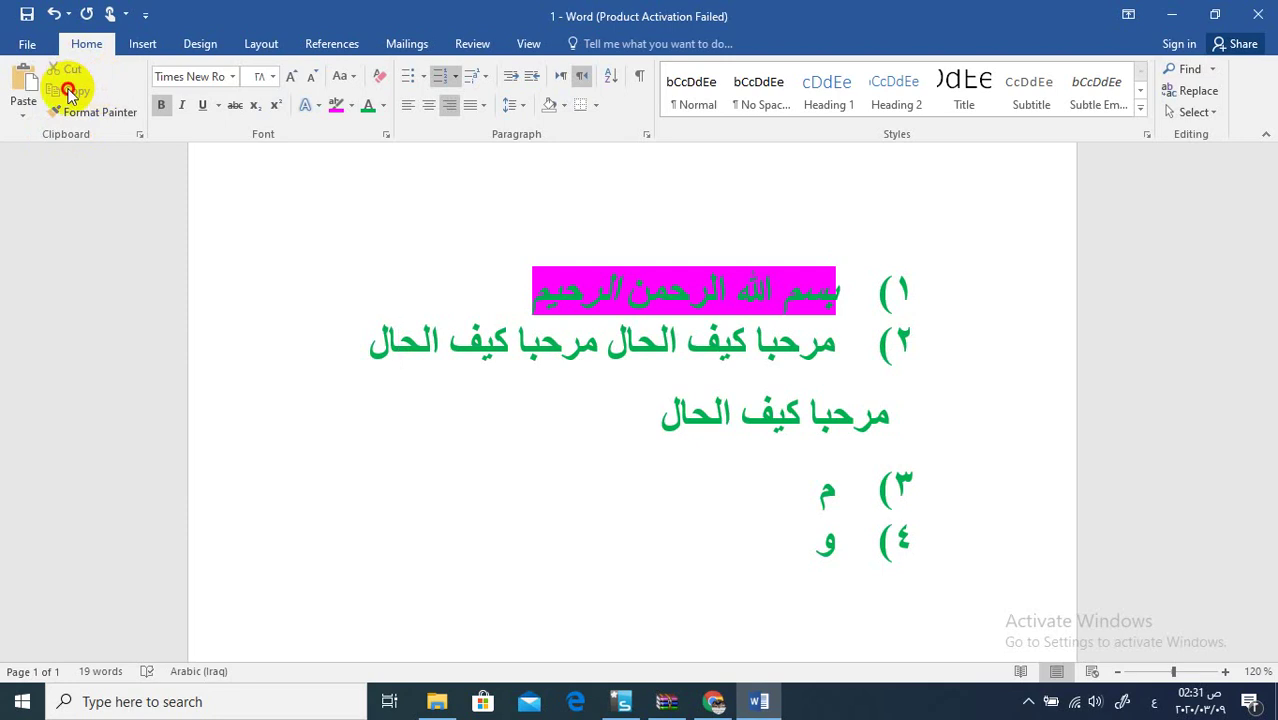
- Try selecting the word الحال and all of line 2, then reselect مرحبا كيف الحال
double_click(610, 358)
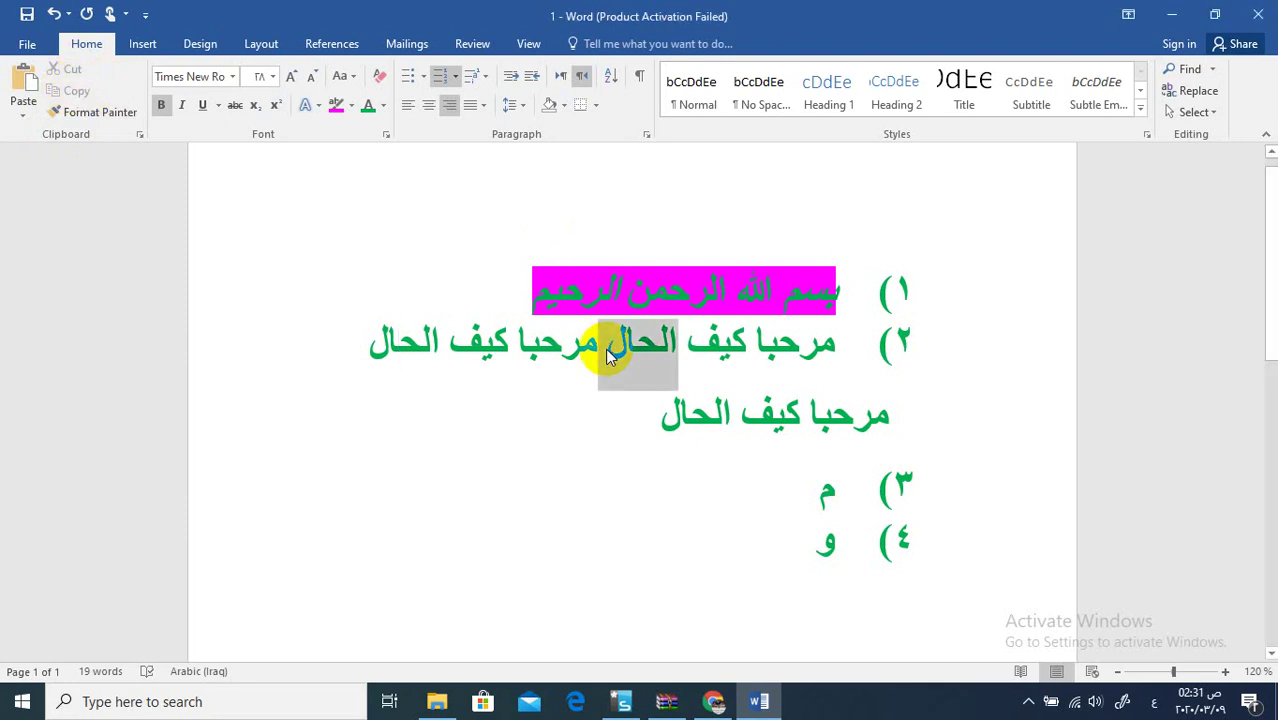
triple_click(610, 358)
double_click(610, 358)
left_click(610, 358)
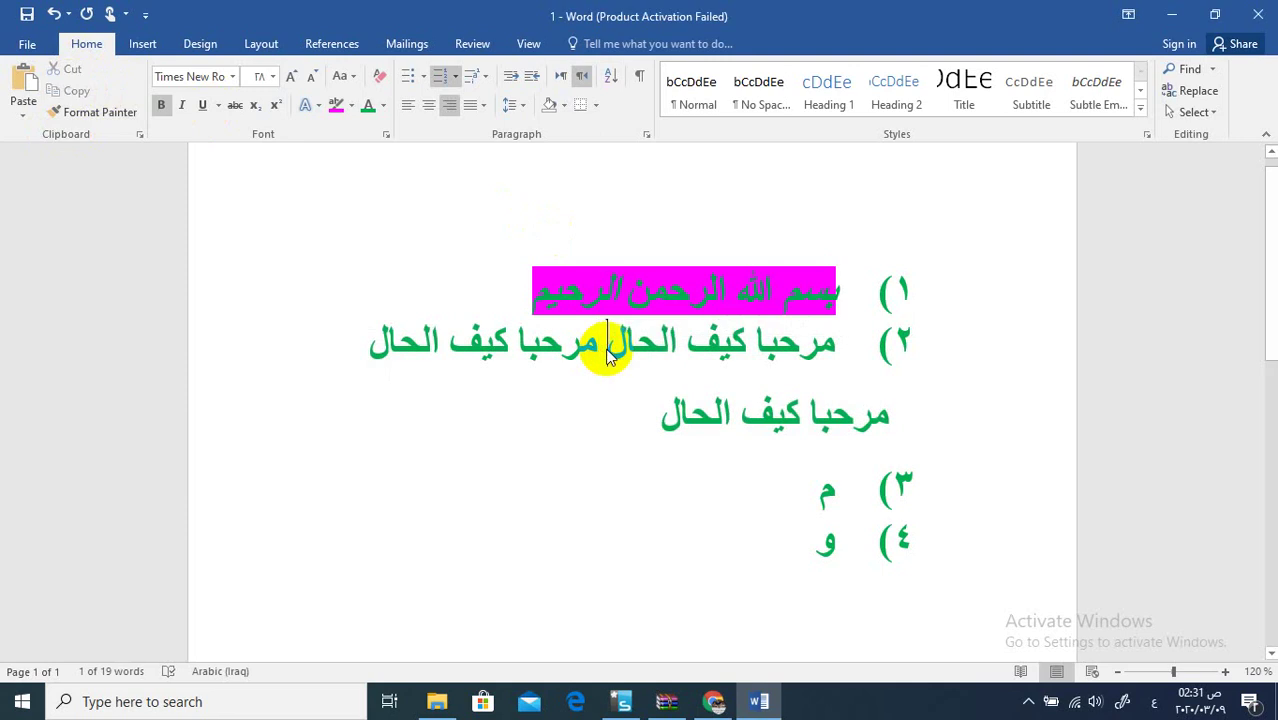
double_click(635, 345)
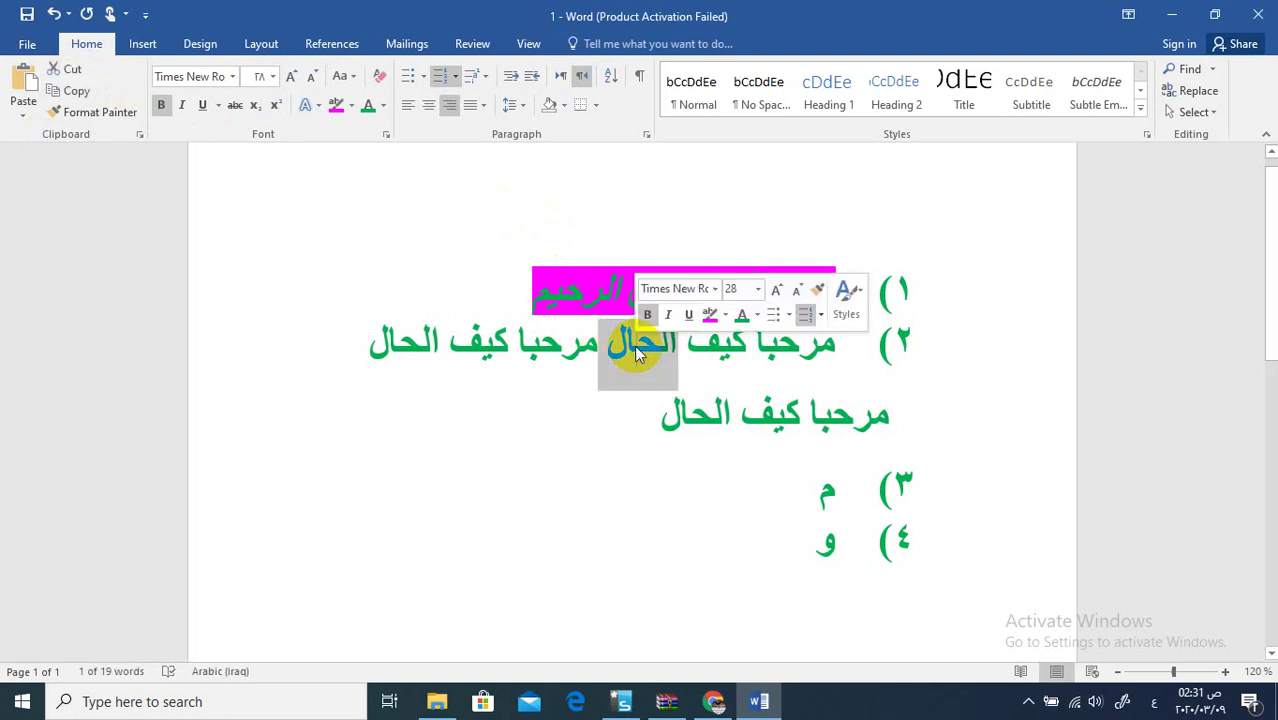
left_click(700, 340)
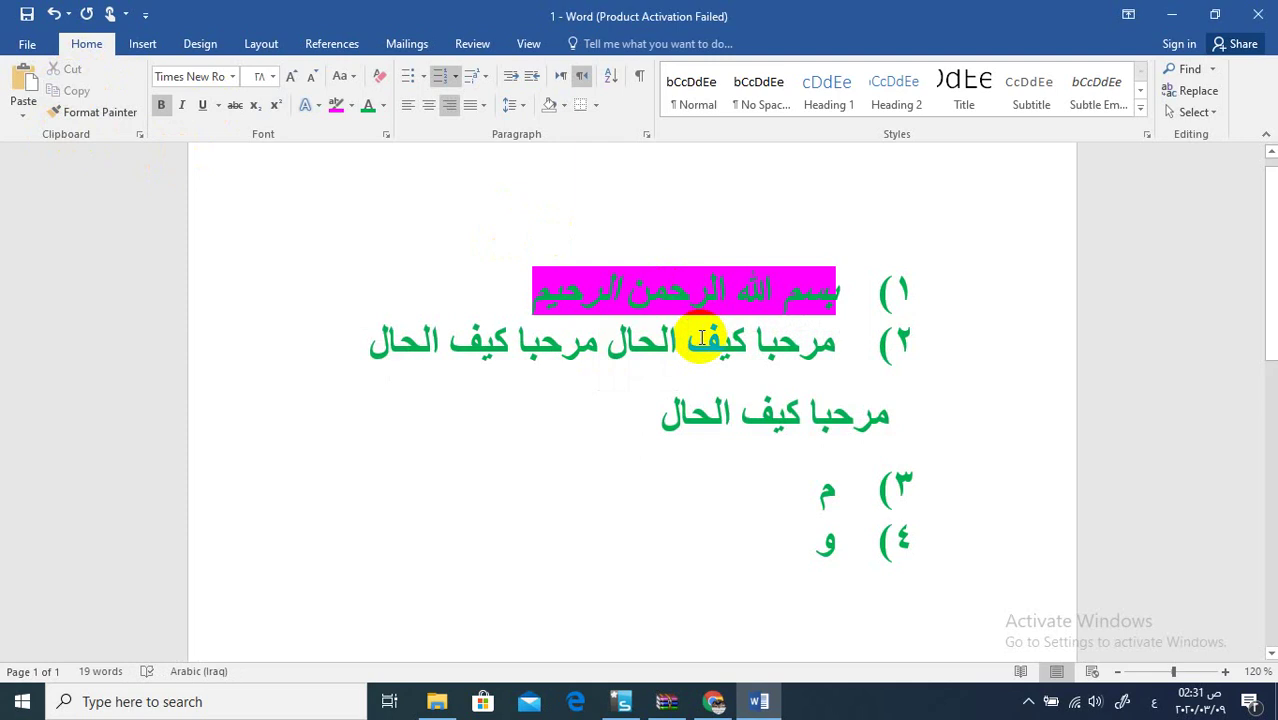
triple_click(702, 340)
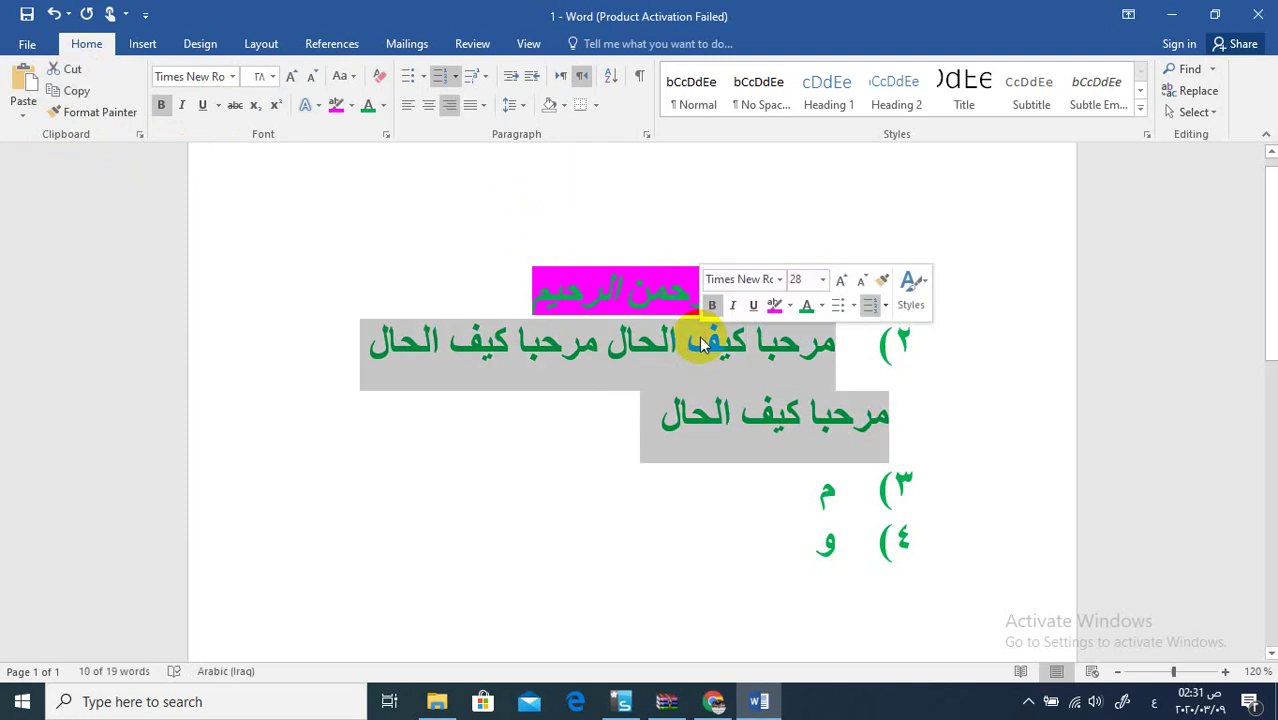
left_click(700, 343)
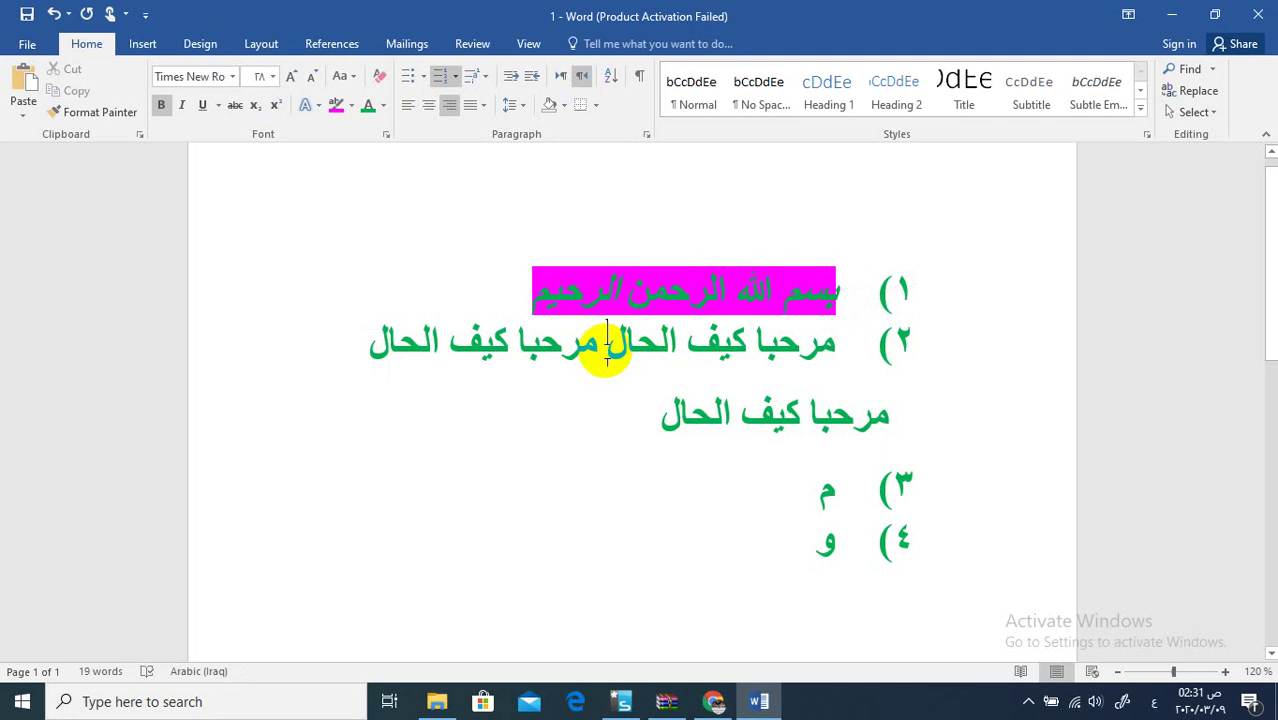
left_click_drag(607, 340, 807, 348)
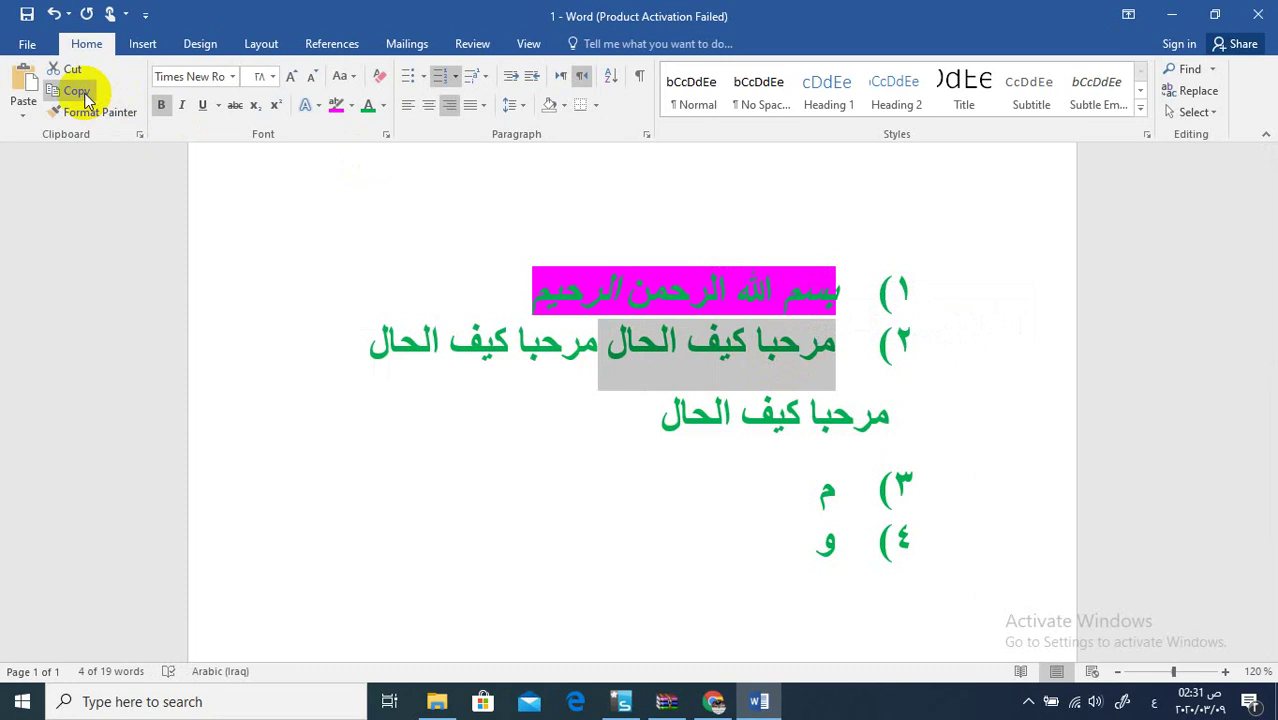
- Copy مرحبا كيف الحال and paste it six times at the end of line 3
left_click(78, 91)
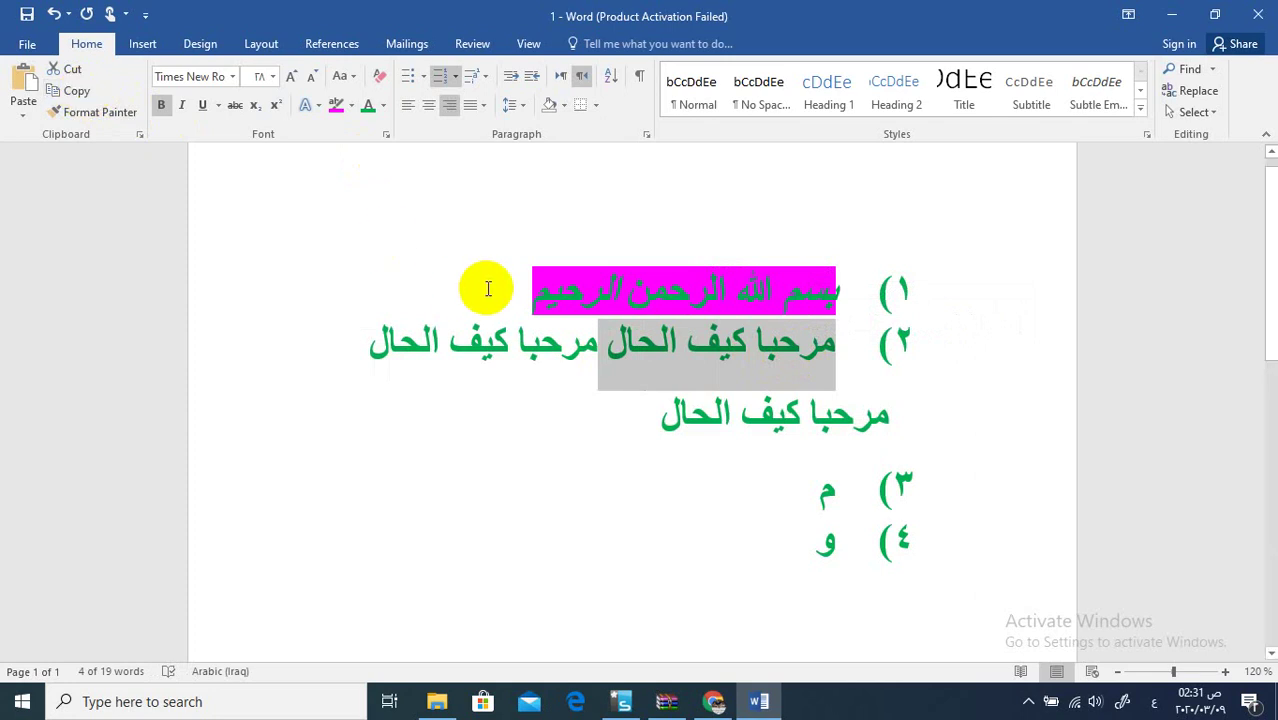
left_click(651, 421)
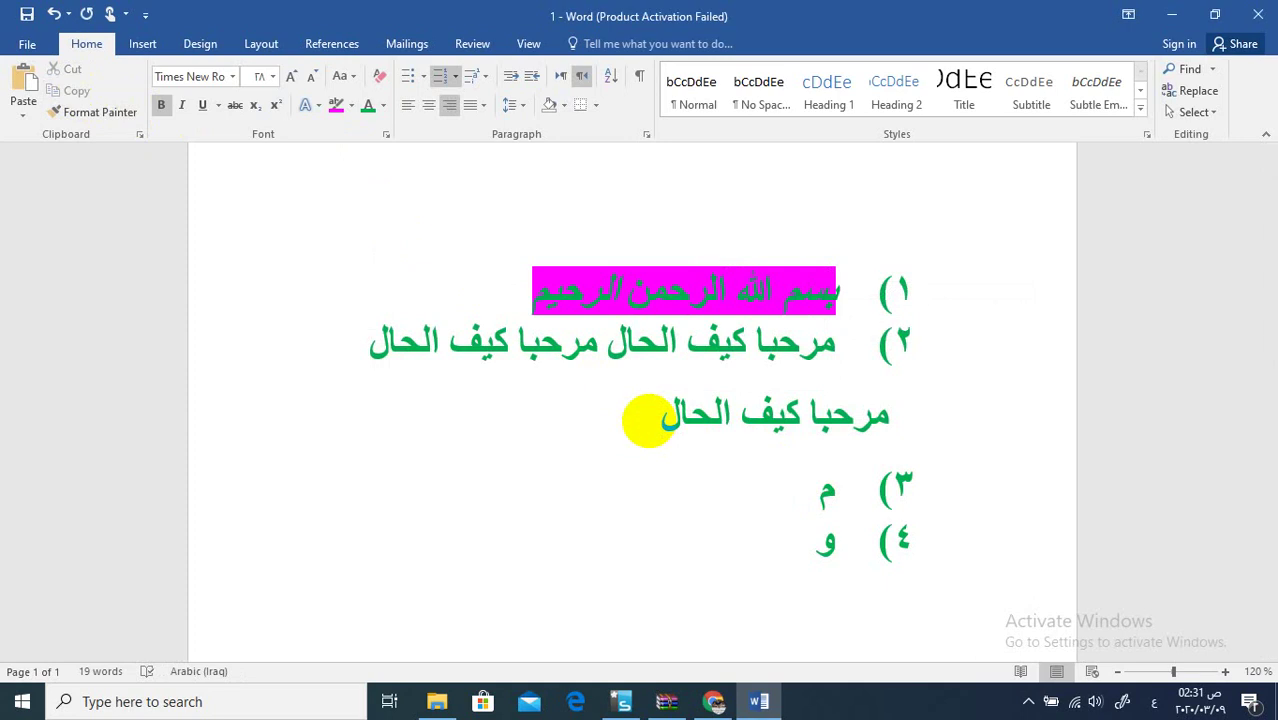
left_click(26, 92)
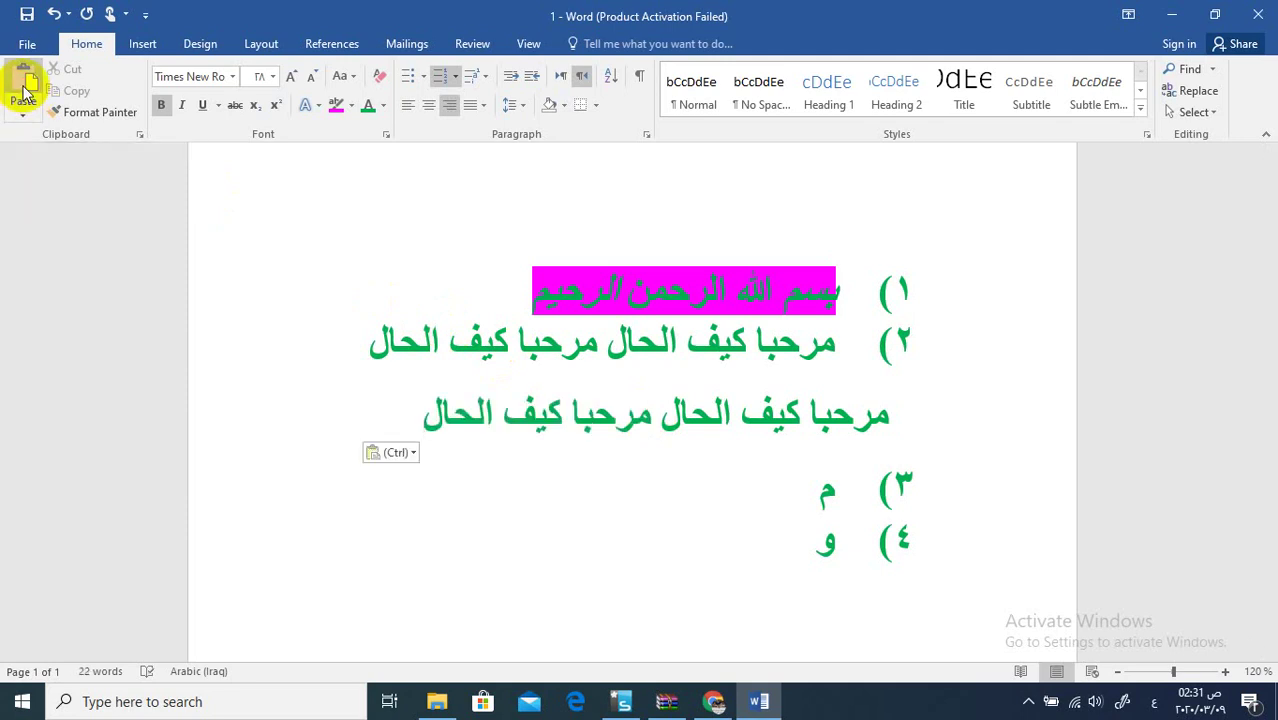
left_click(25, 91)
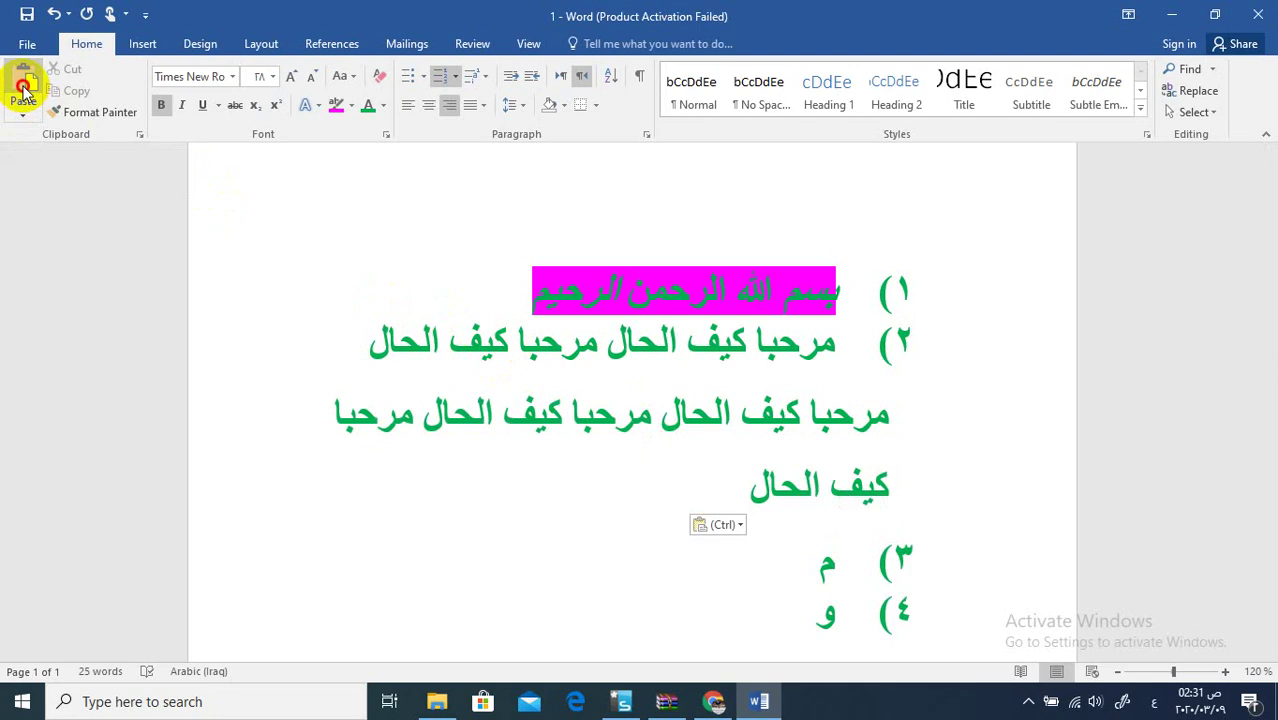
left_click(24, 88)
left_click(25, 89)
left_click(26, 90)
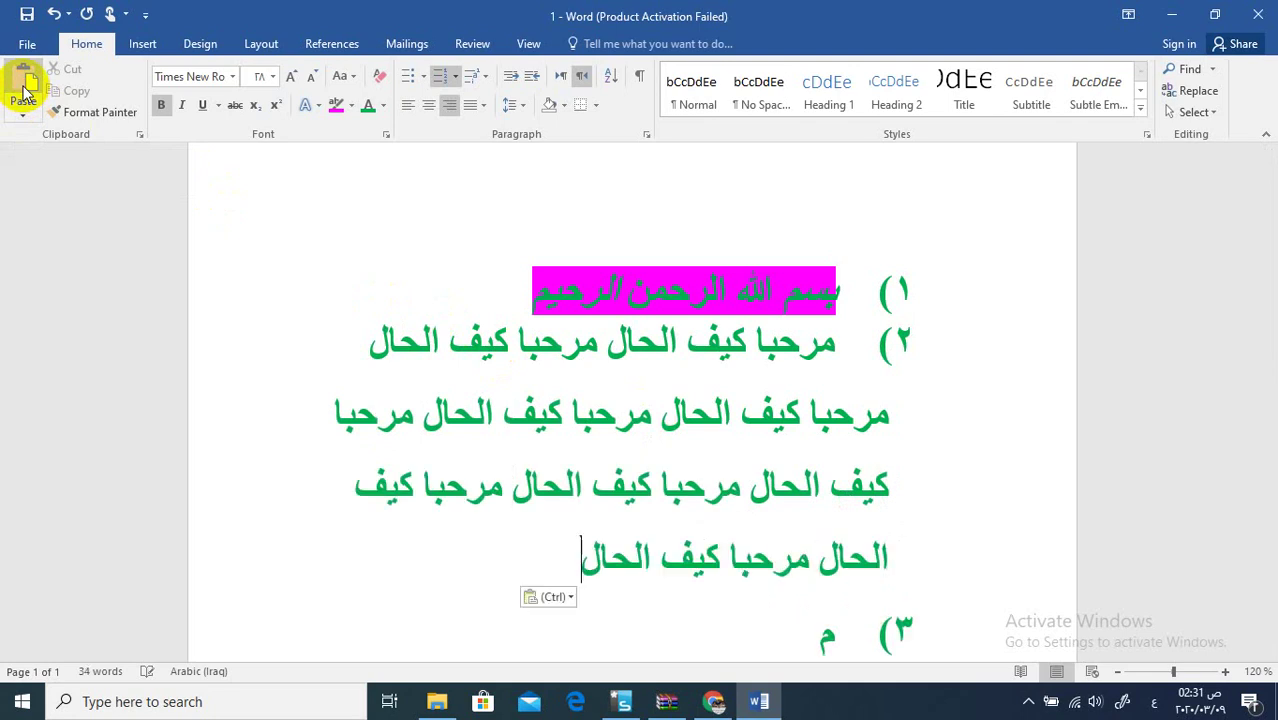
left_click(25, 90)
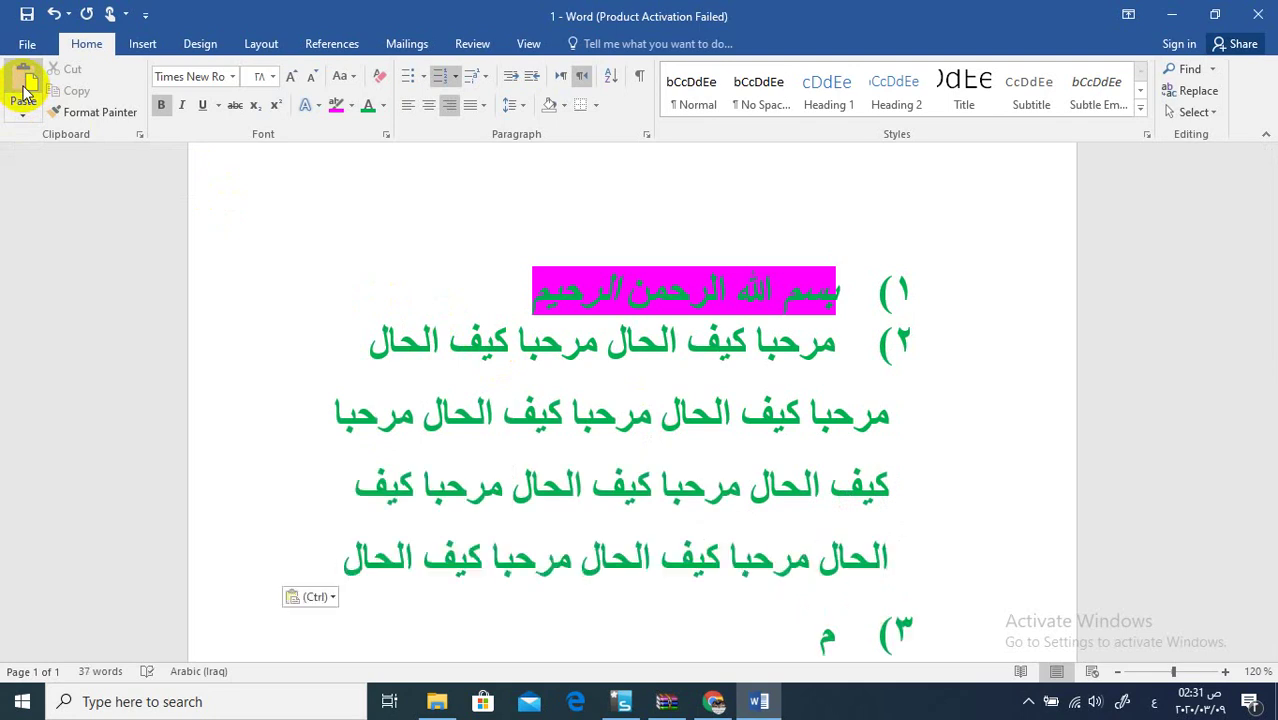
- Check the Paste options without using them, then put the cursor after مرحبا in line 2
left_click(24, 115)
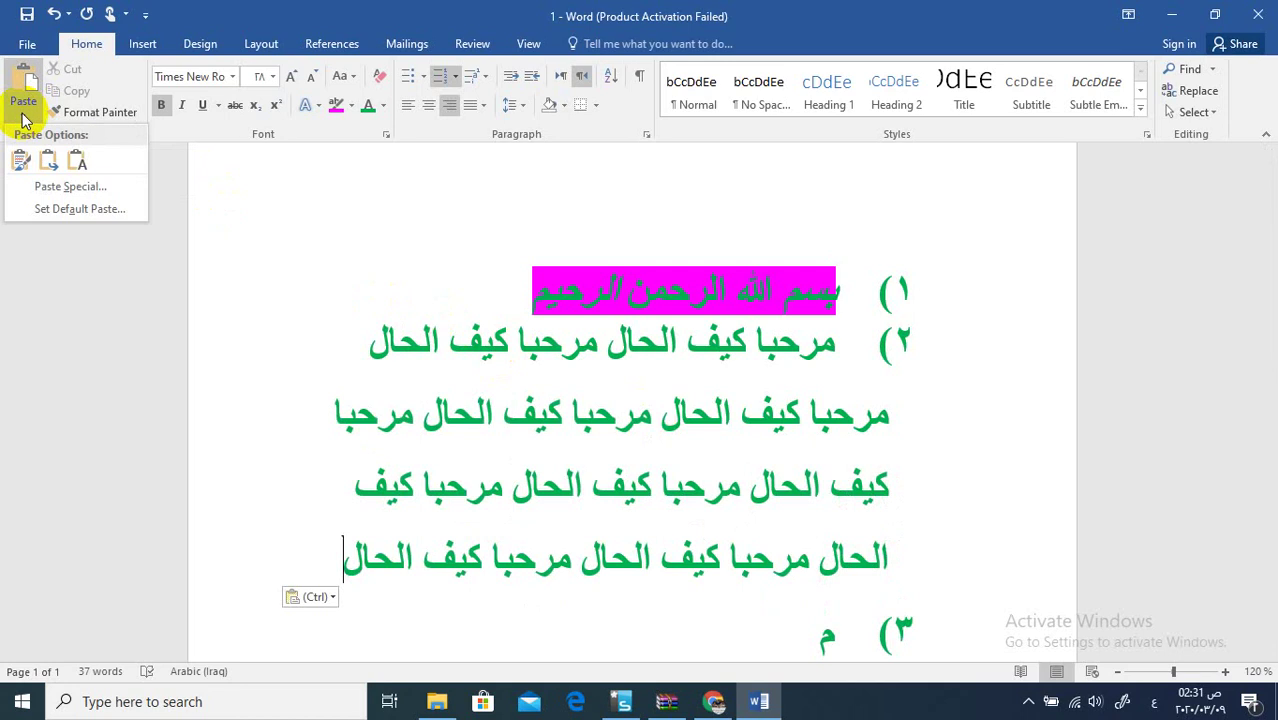
left_click(26, 116)
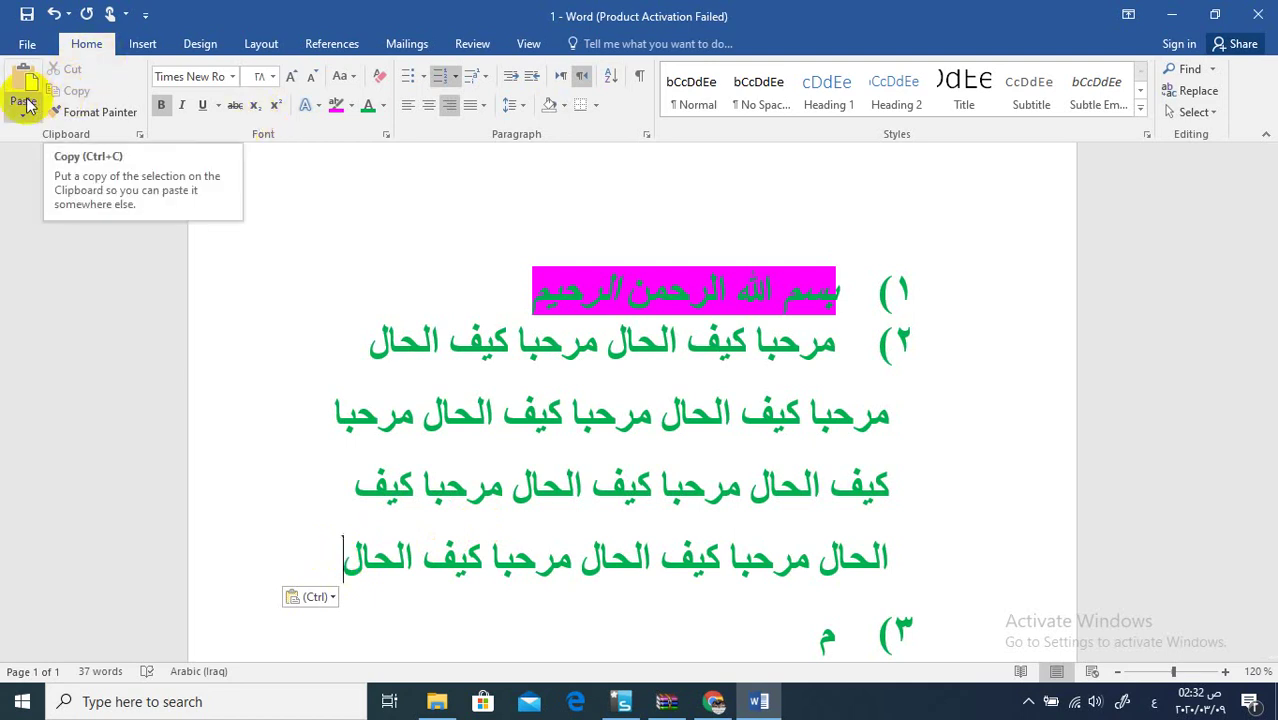
left_click(527, 365)
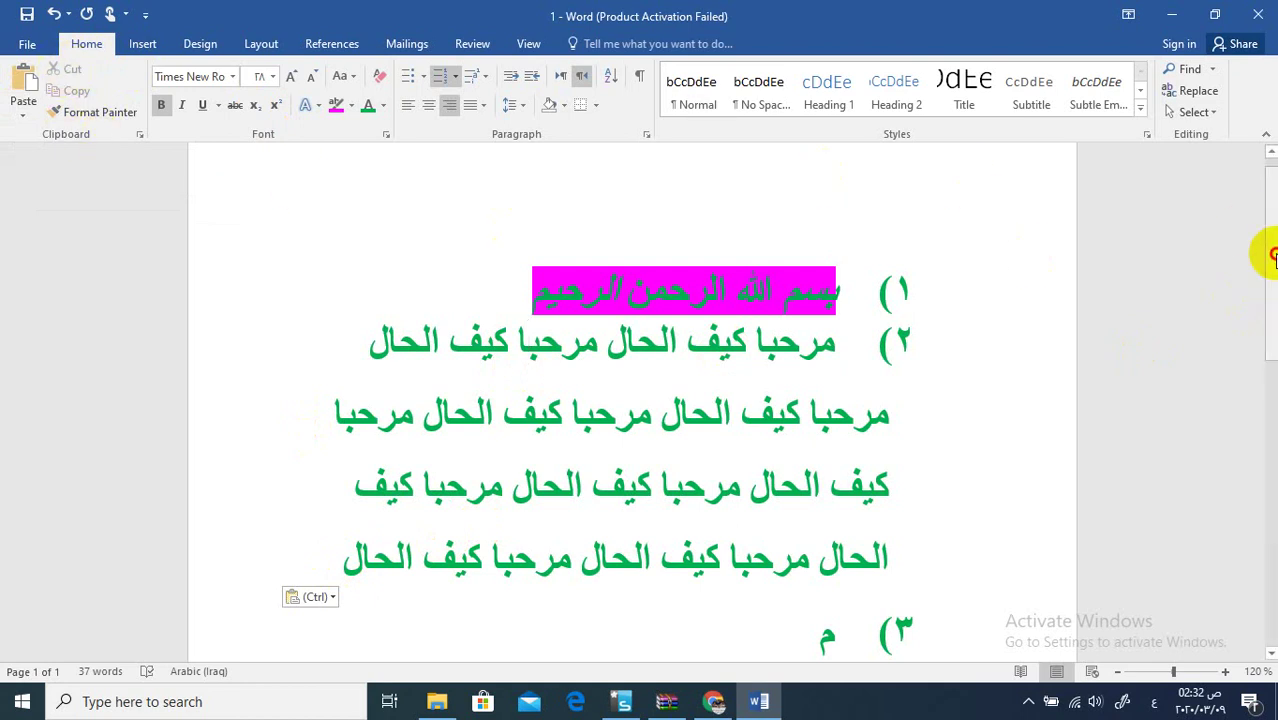
- Cut the final three words, مرحبا كيف الحال, from the end of list item 2
scroll(1263, 250, "down", 2)
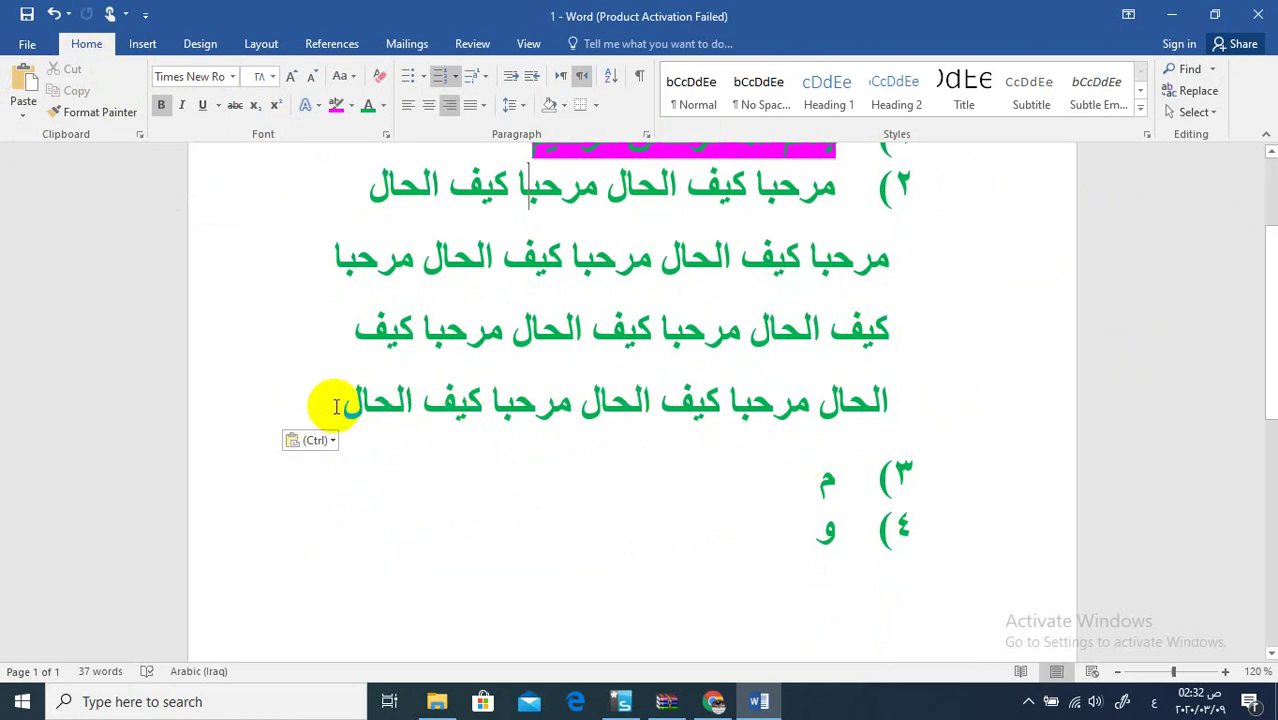
left_click_drag(334, 406, 521, 398)
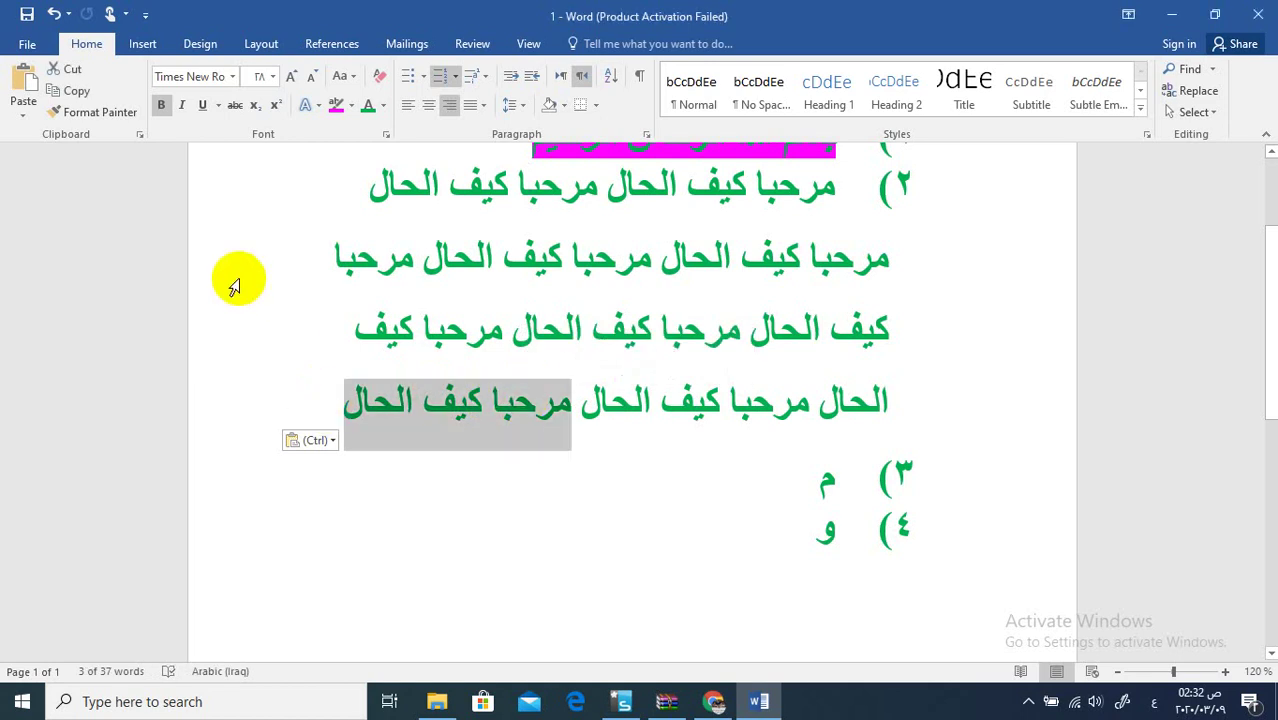
left_click(66, 72)
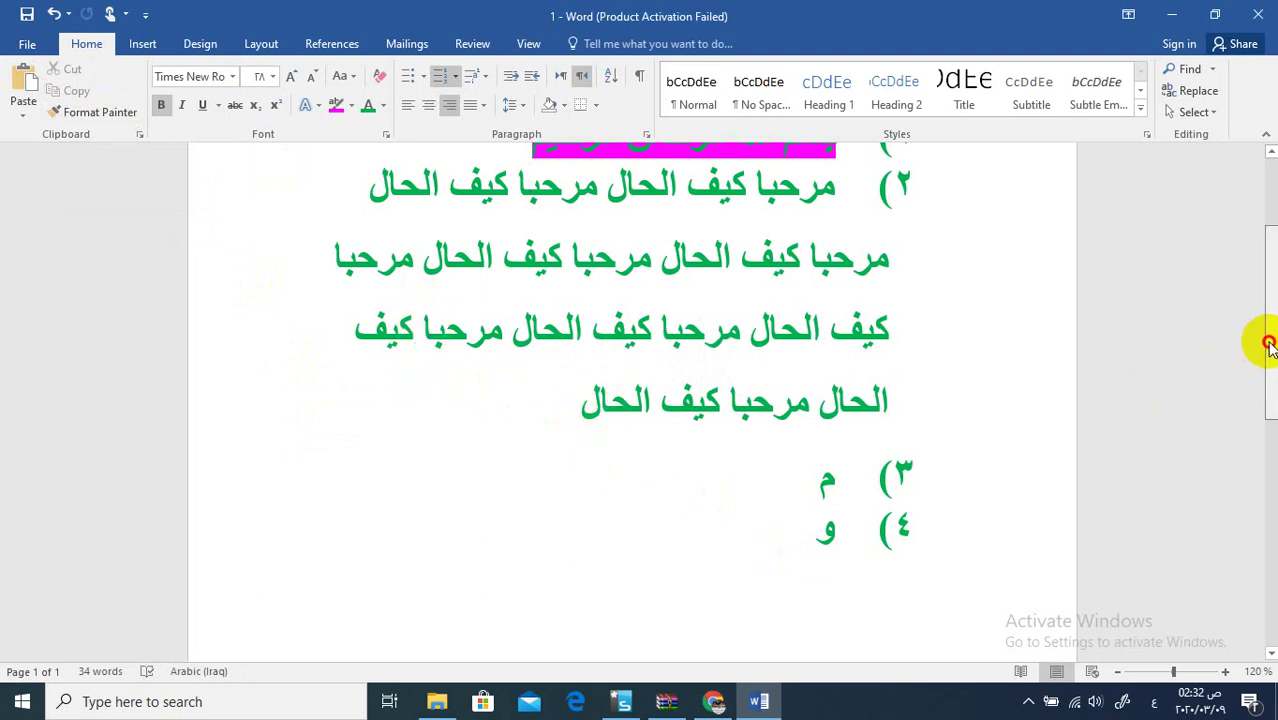
scroll(1265, 330, "up", 1)
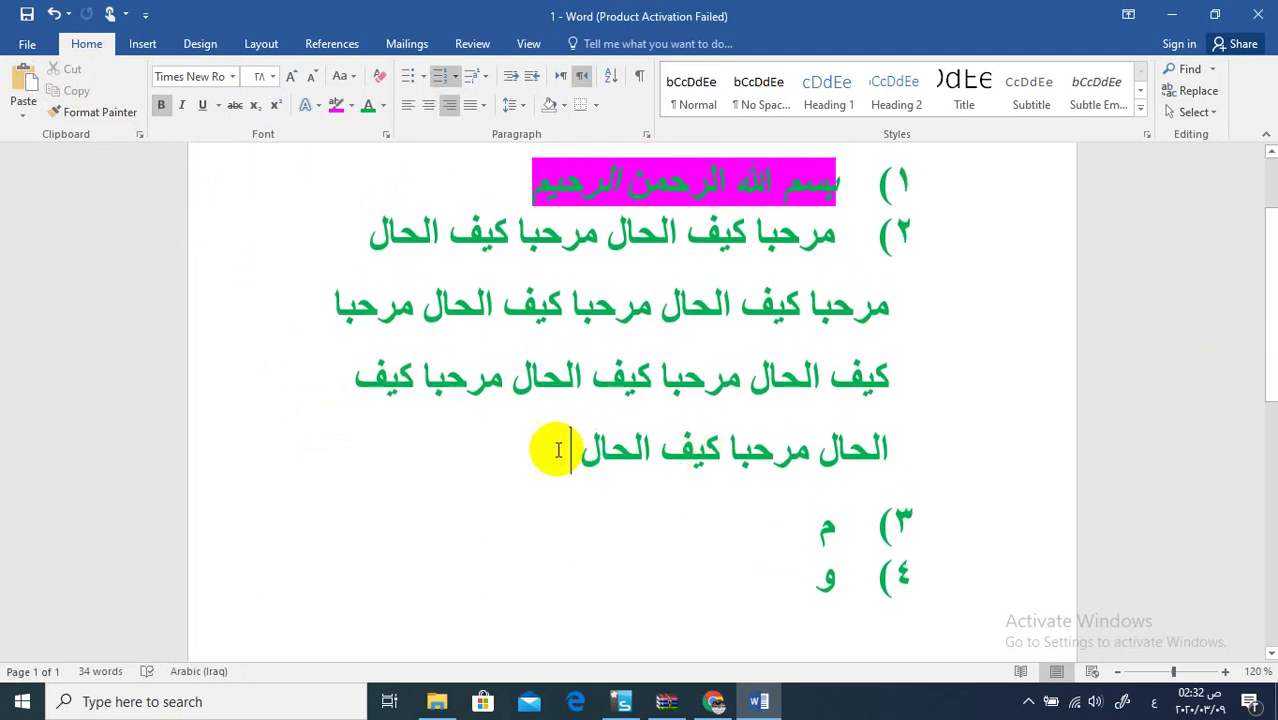
- Select all of list item 2 and apply Justify alignment so its lines span the full width
mouse_move(585, 448)
left_mouse_down()
mouse_move(737, 313)
mouse_move(773, 212)
left_mouse_up()
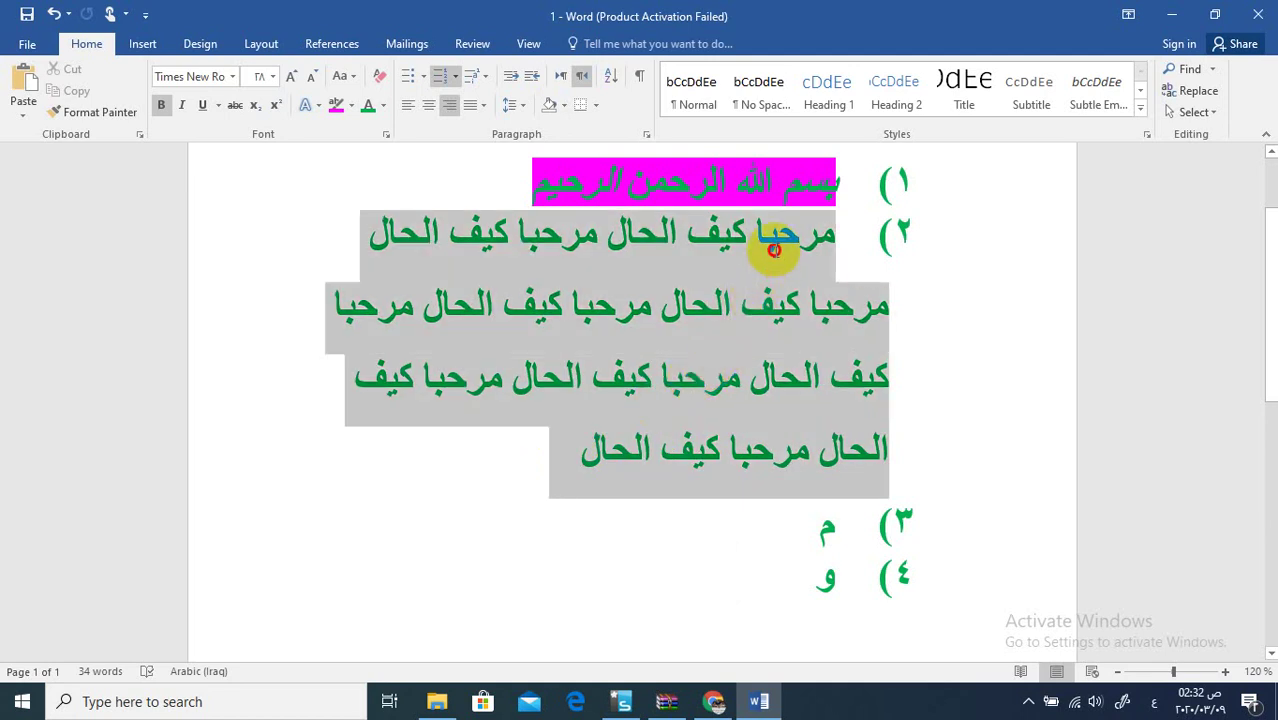
left_click(484, 106)
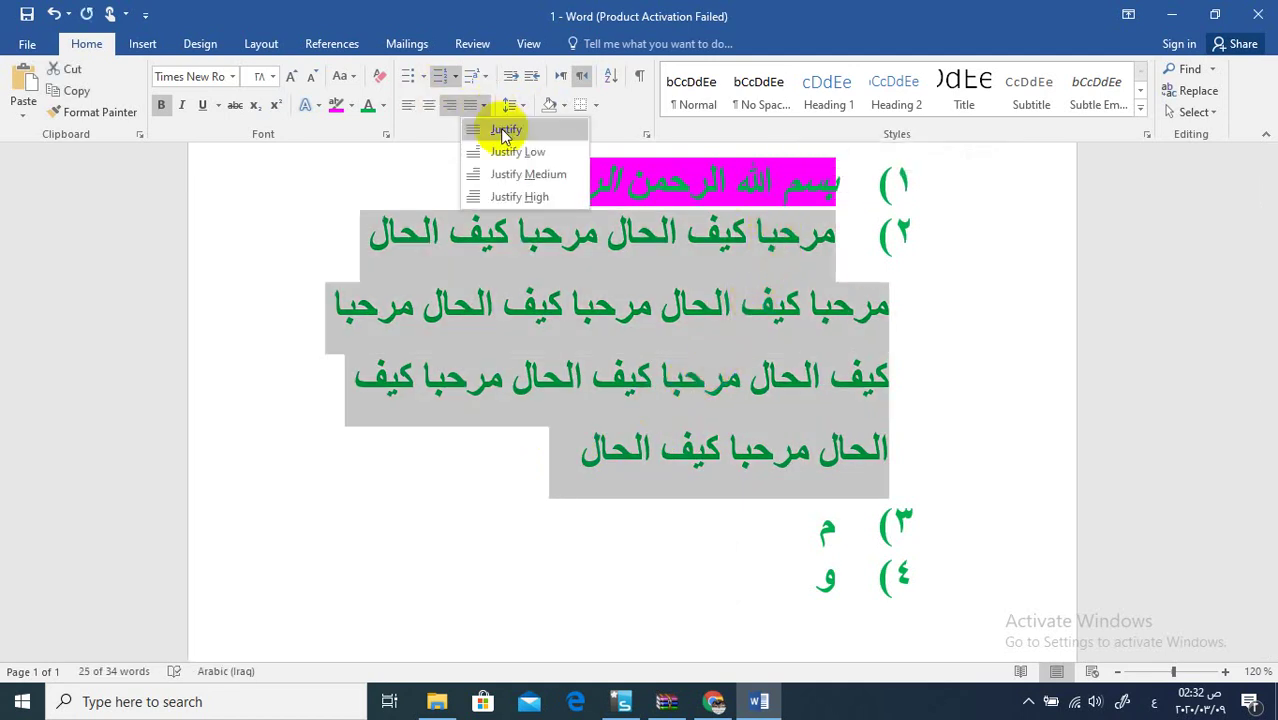
left_click(500, 128)
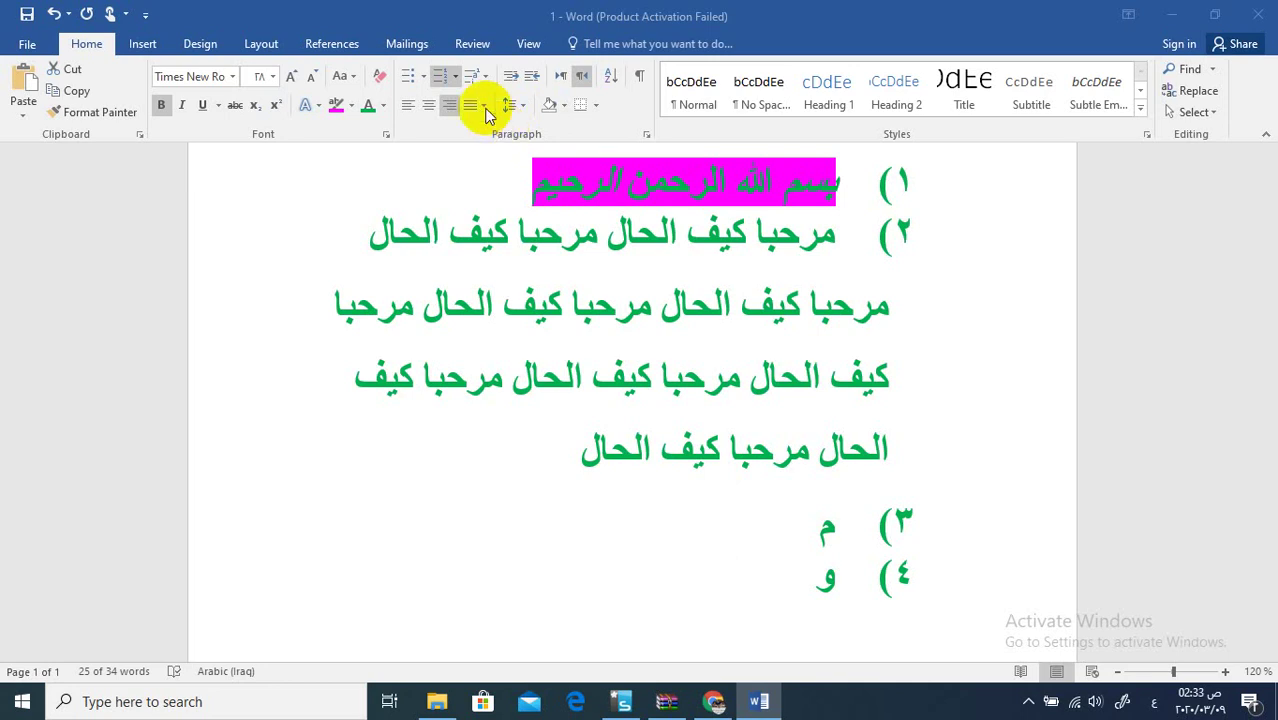
left_click(481, 108)
left_click(482, 106)
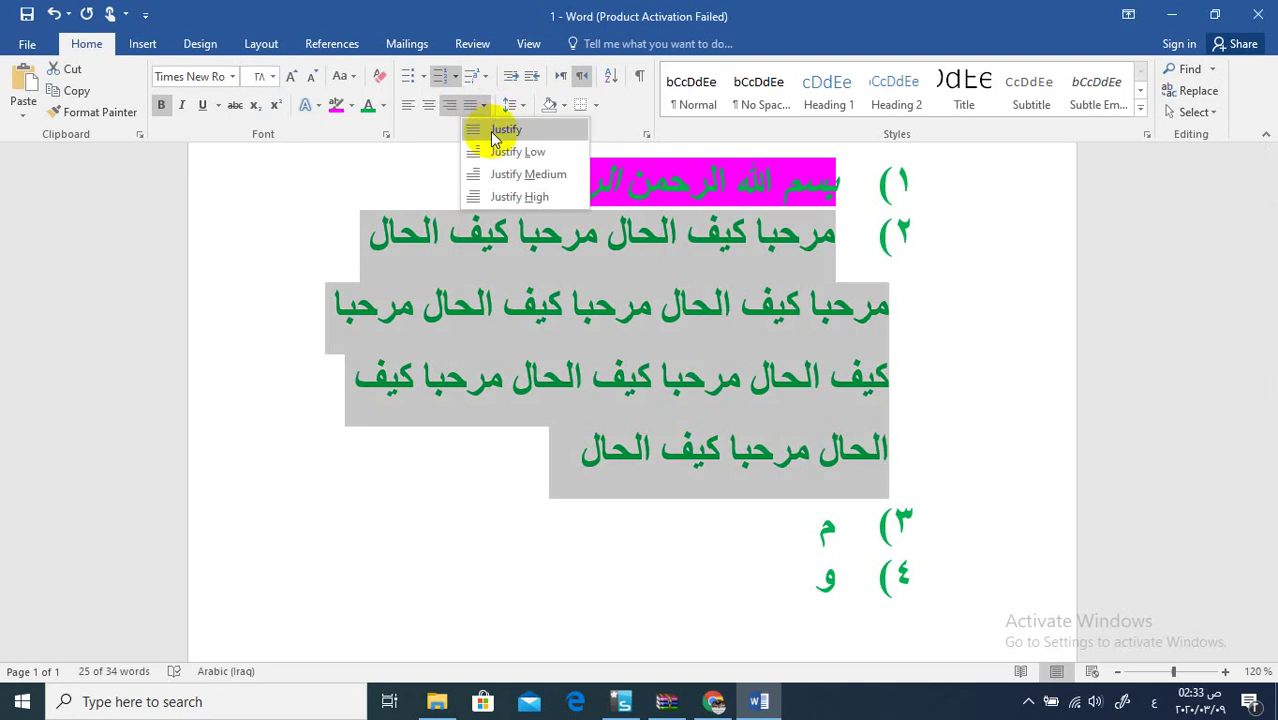
left_click(492, 132)
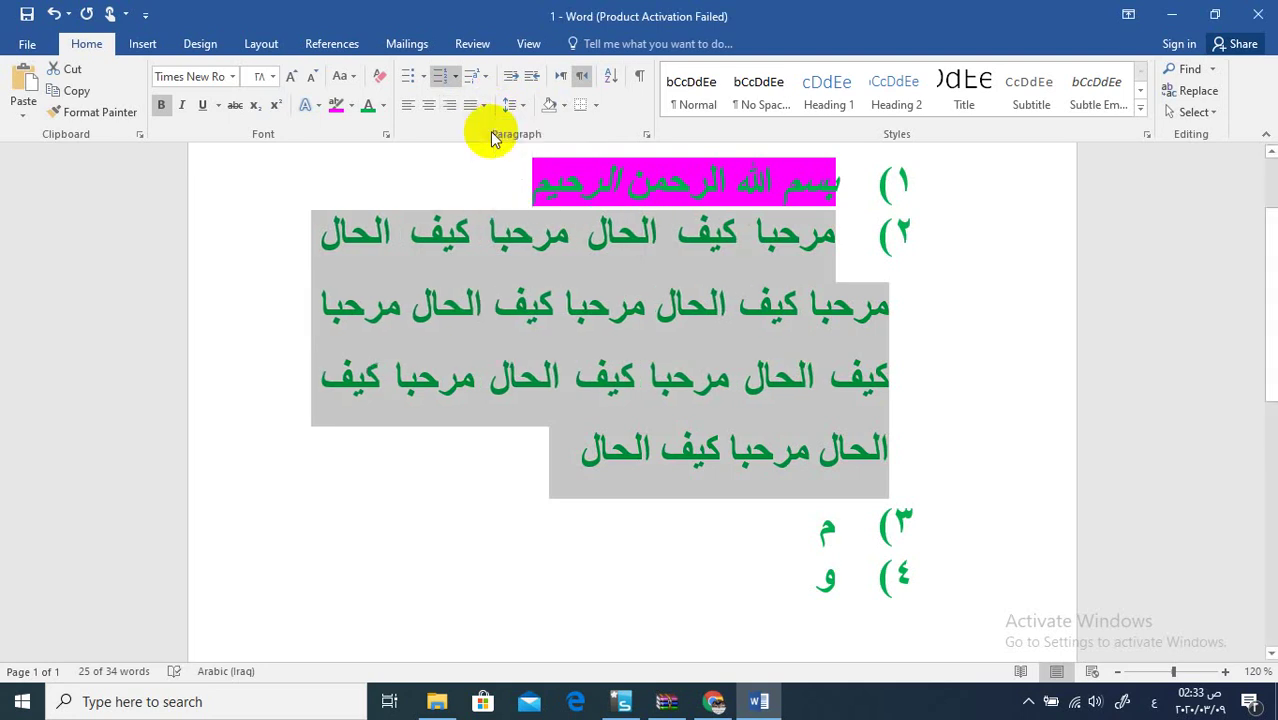
left_click(492, 136)
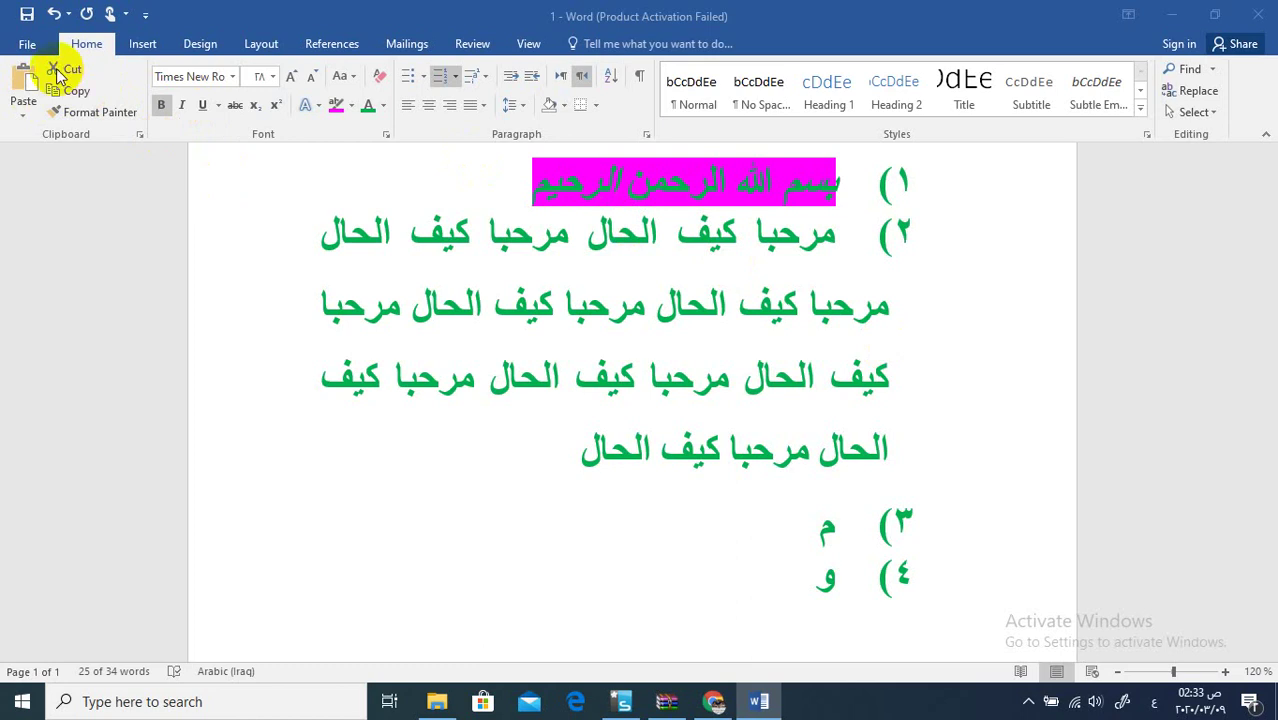
- Cut the word كيف from the last line of item 2
left_click(655, 185)
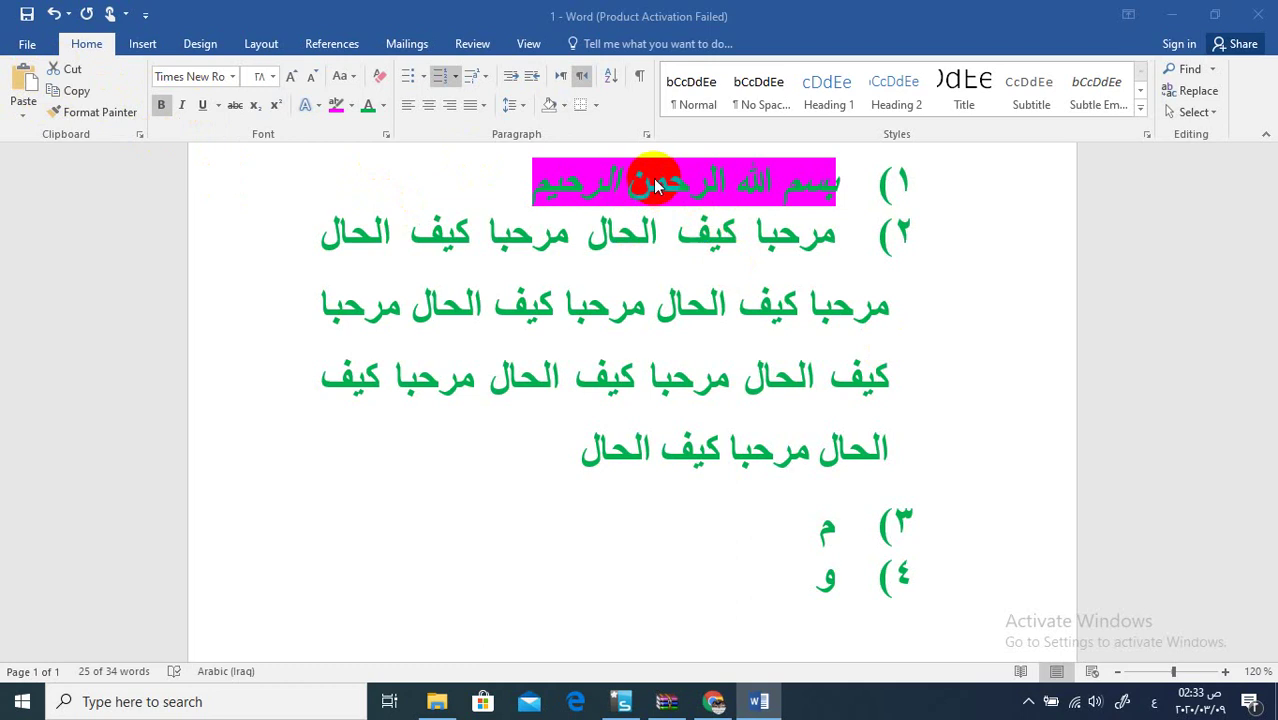
triple_click(652, 185)
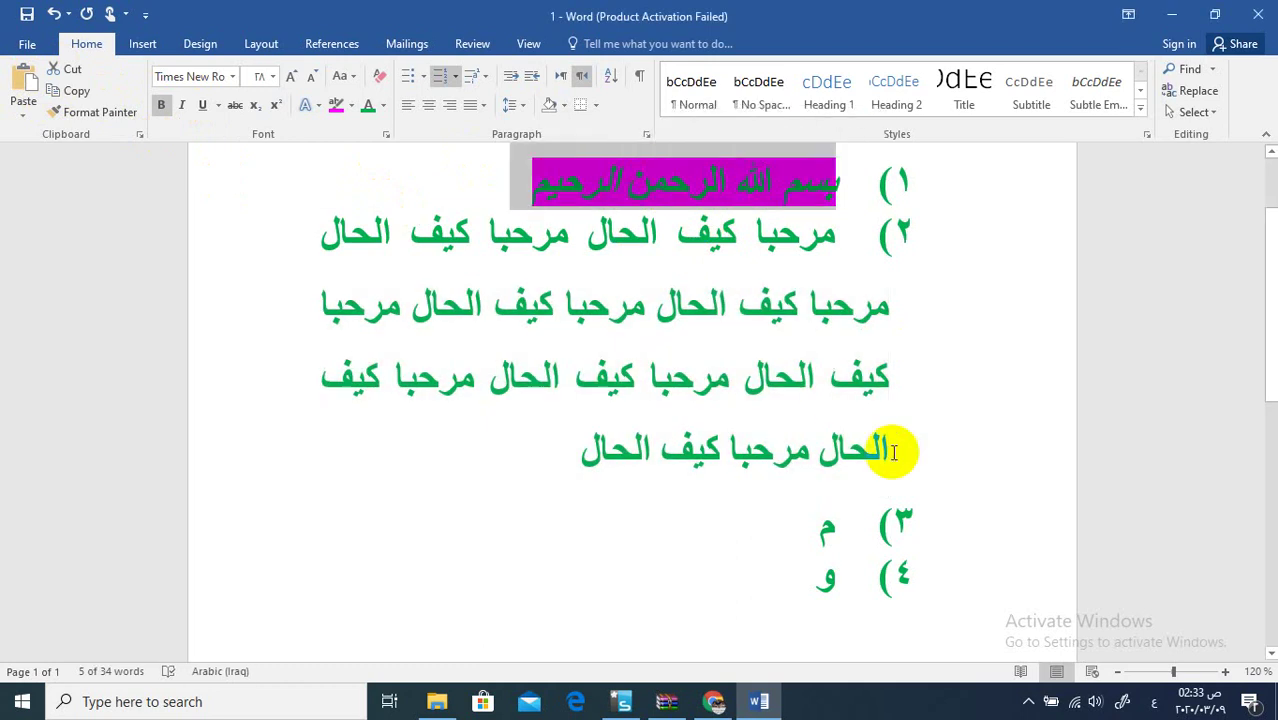
double_click(696, 457)
key("ctrl+c")
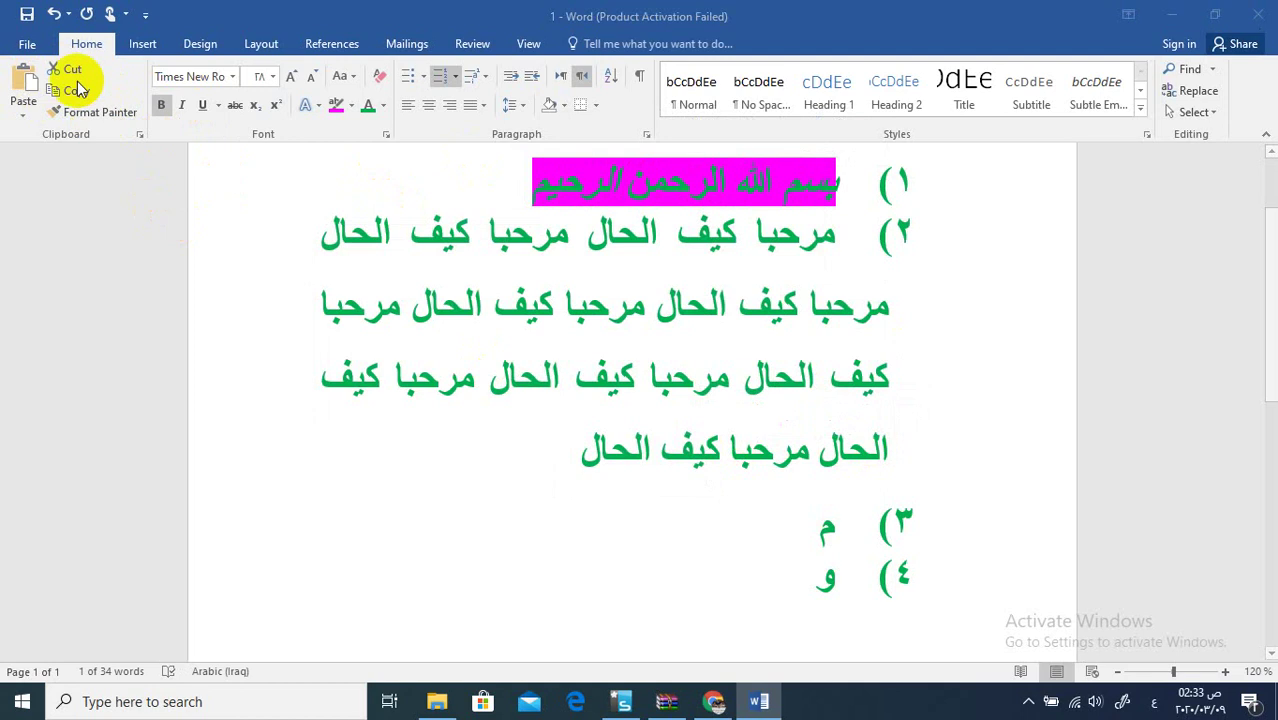
left_click(70, 70)
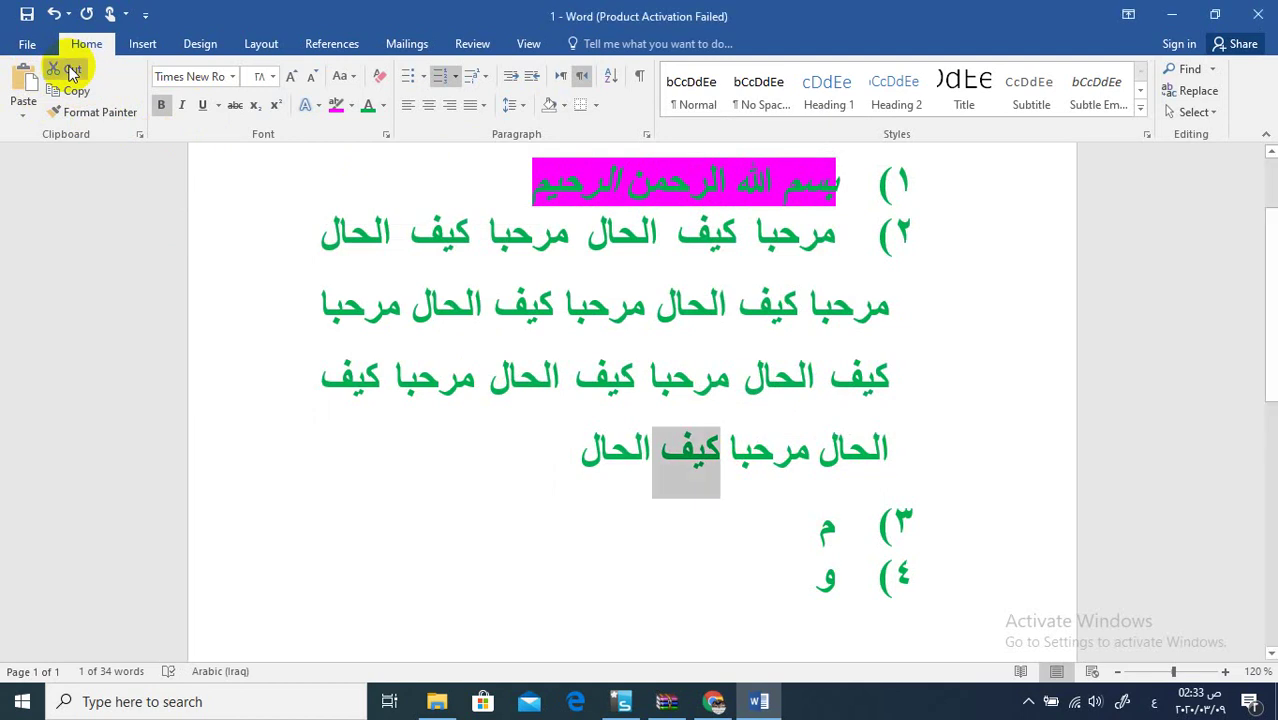
left_click(70, 70)
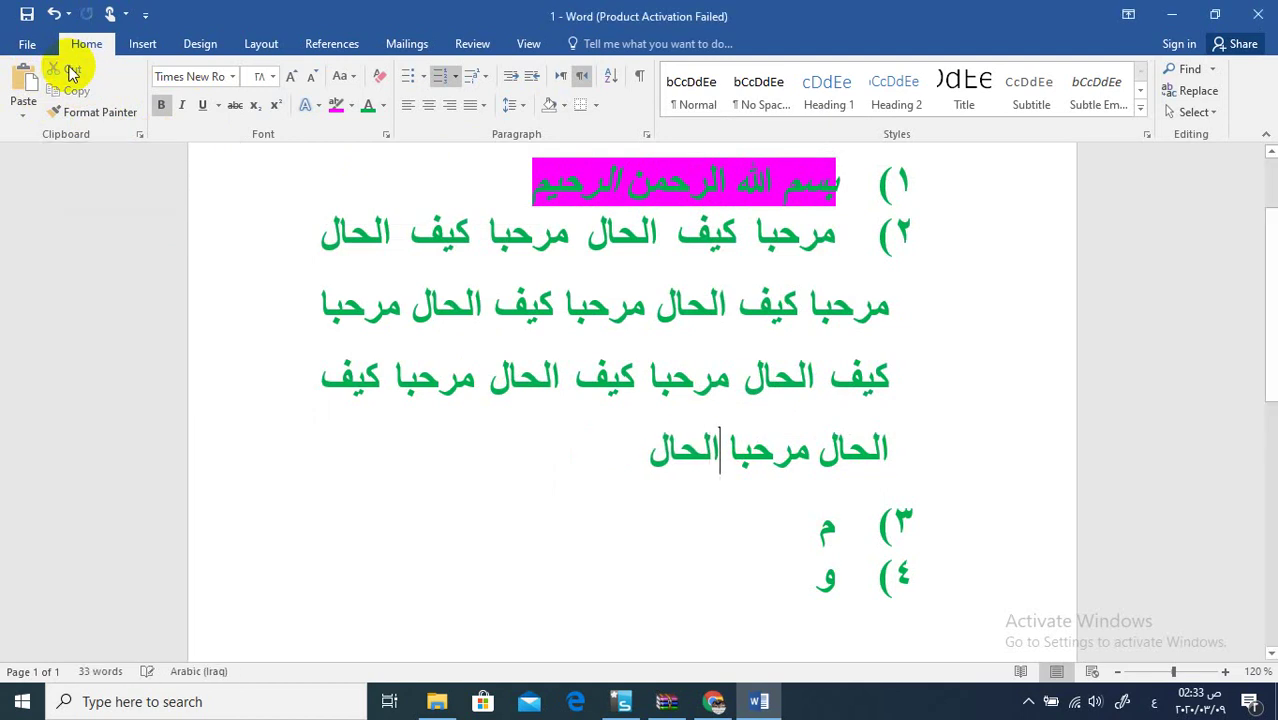
- Paste كيف six times at the end of item 2's last line
left_click(621, 456)
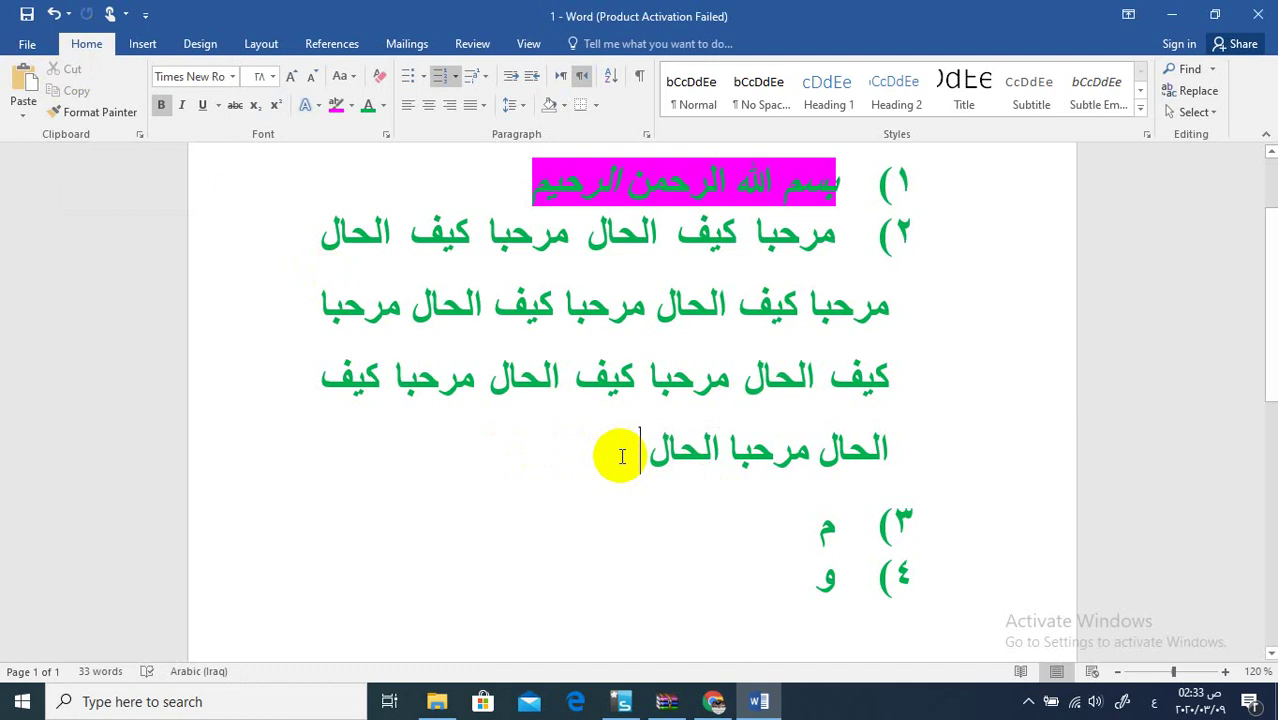
key("ctrl+v")
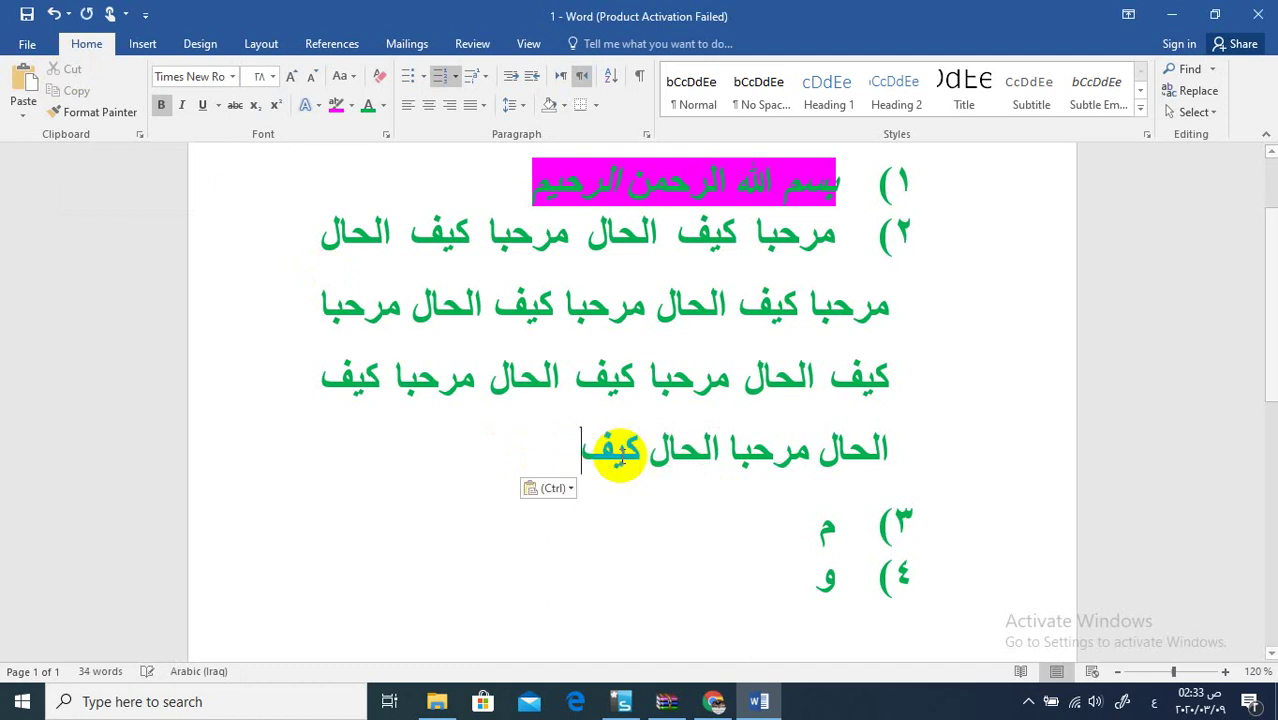
key("ctrl+v")
key("ctrl+v")
key("ctrl+v")
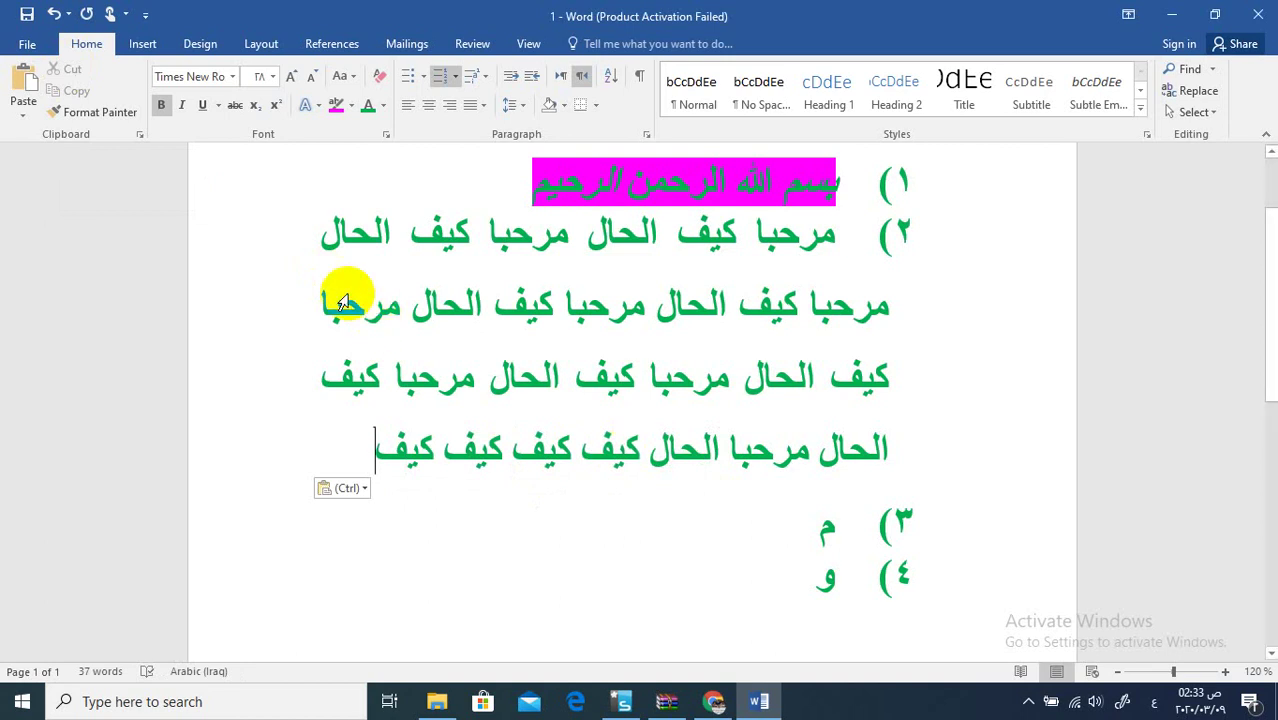
left_click(22, 88)
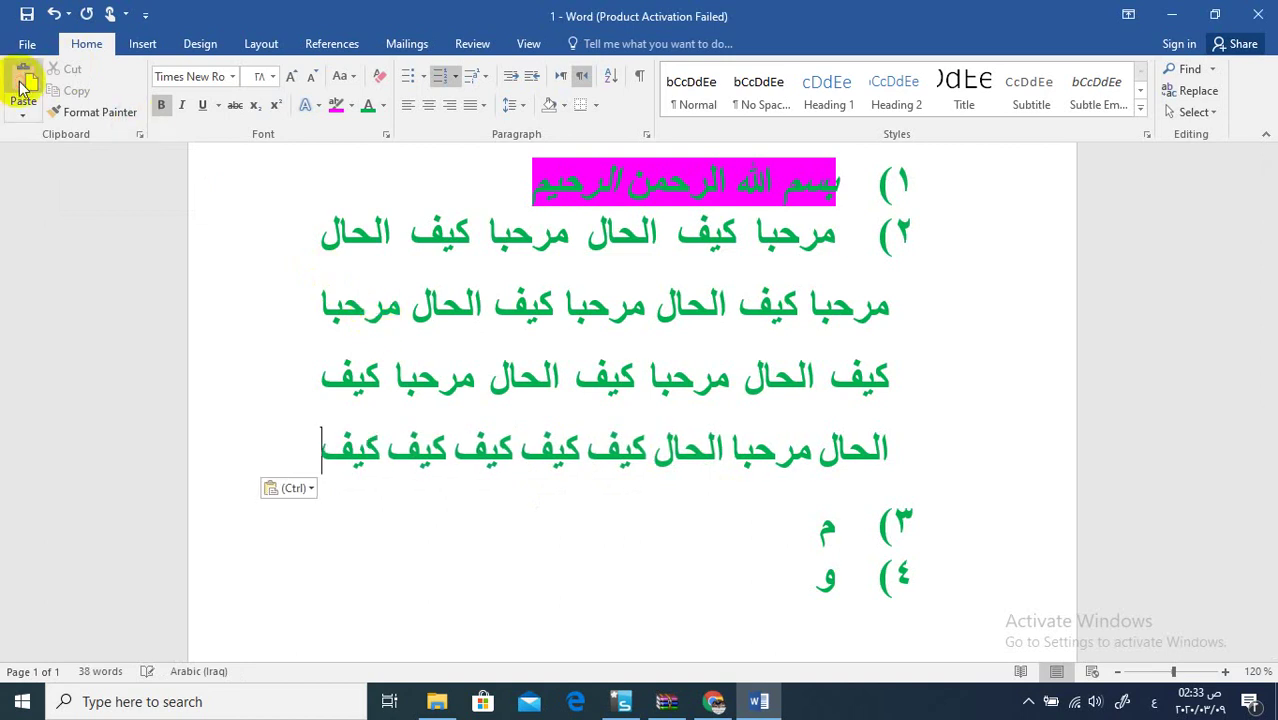
left_click(22, 88)
left_click(22, 88)
left_click(22, 88)
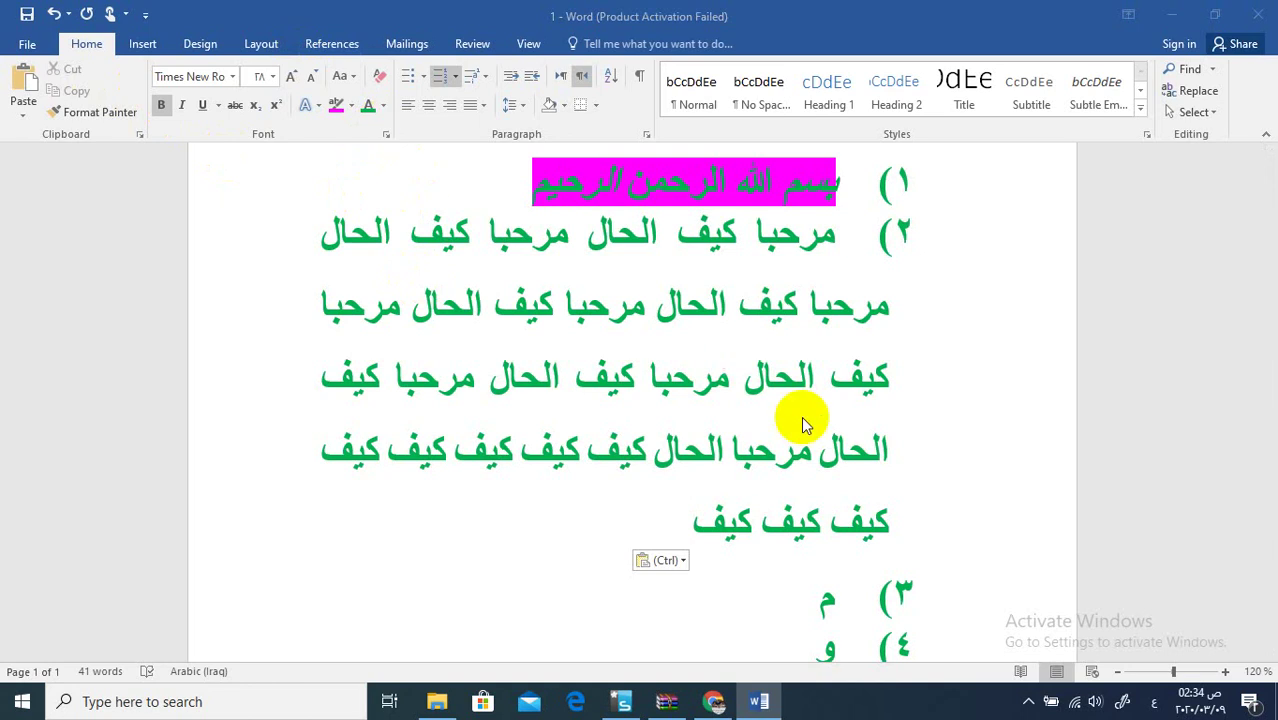
mouse_move(759, 701)
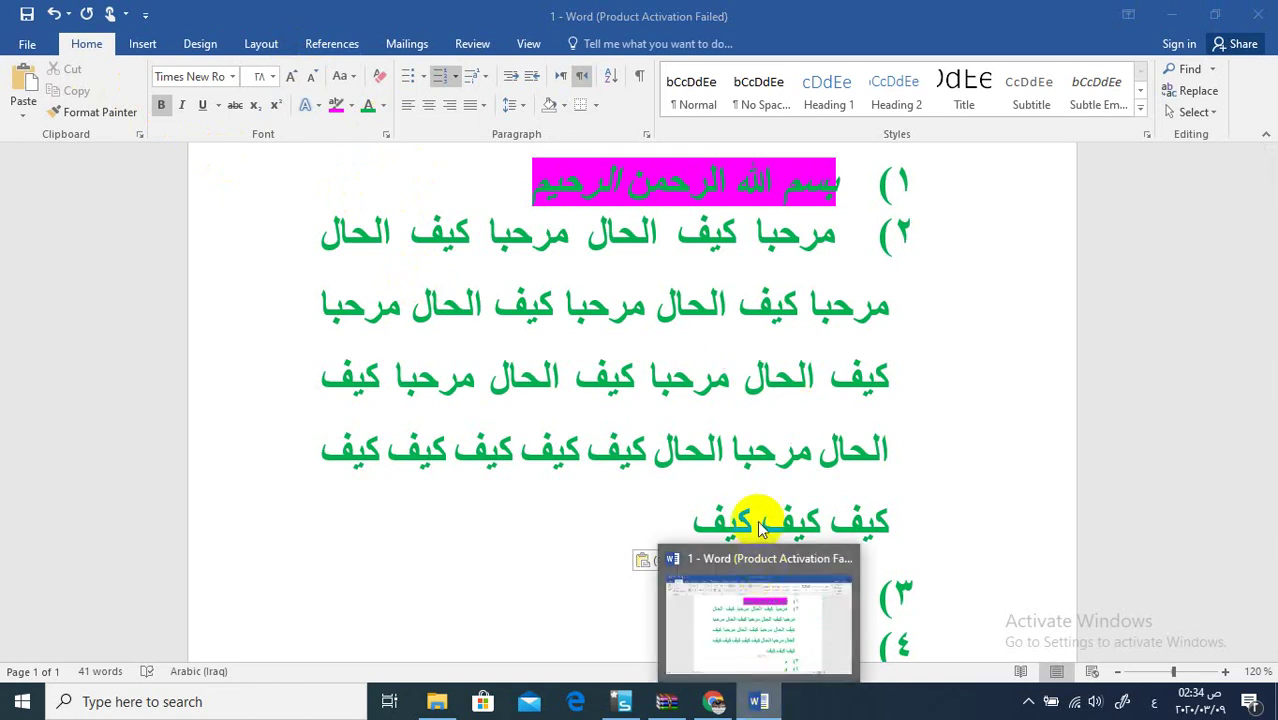